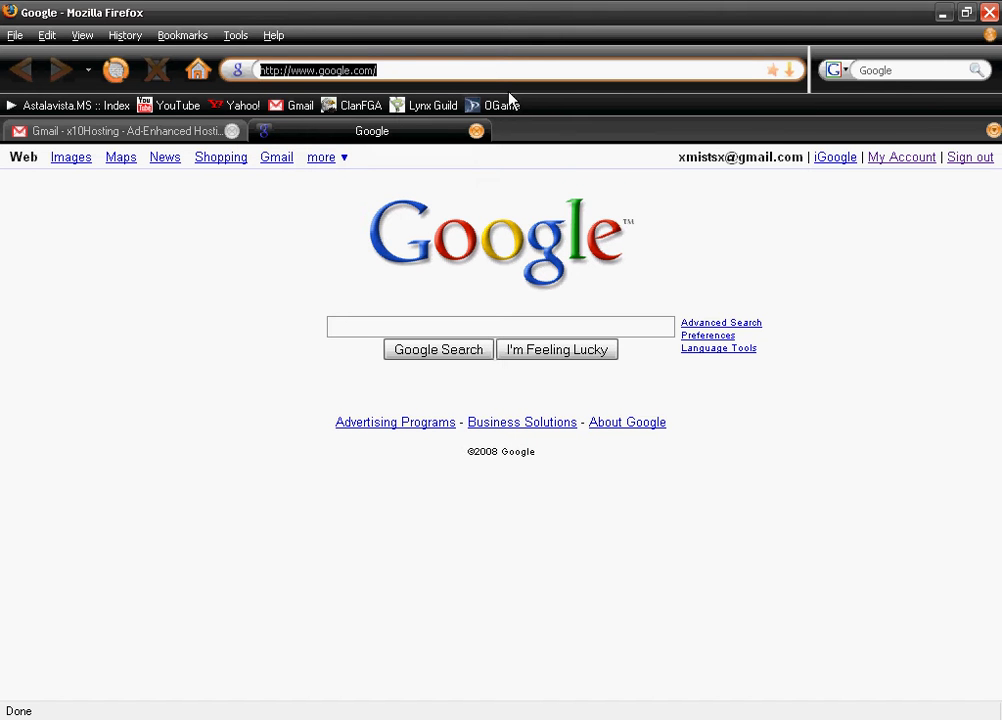
Go to the Simple Machines home page and open its SMF downloads page
{"action": "type", "text": "www."}
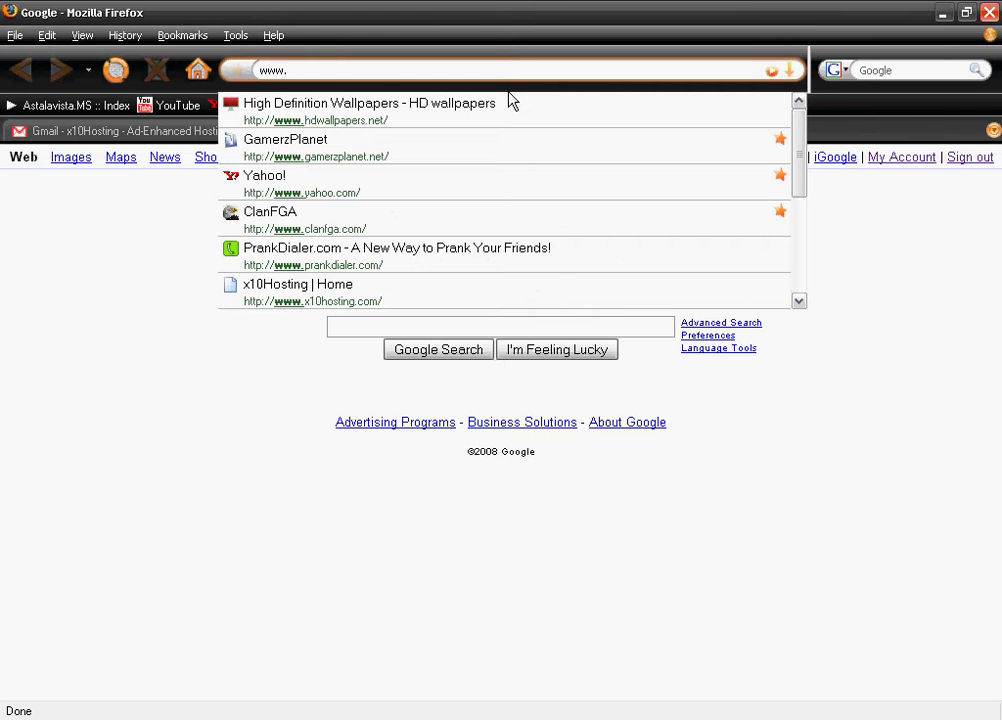
{"action": "type", "text": "sim"}
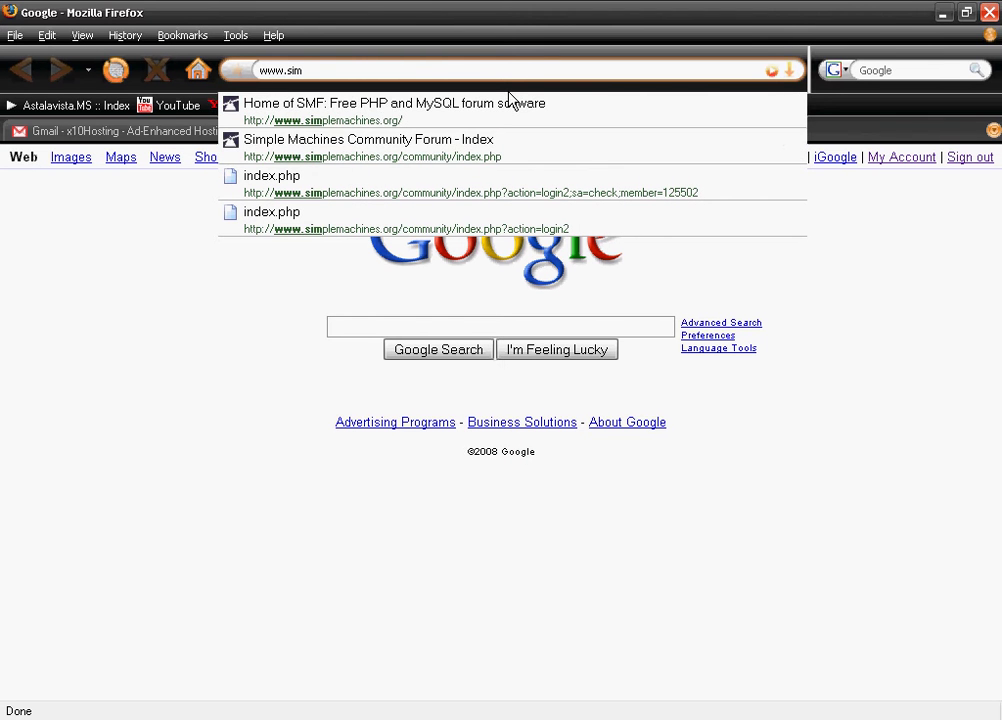
{"action": "key", "text": "Down"}
{"action": "key", "text": "Down"}
{"action": "key", "text": "Up"}
{"action": "key", "text": "Return"}
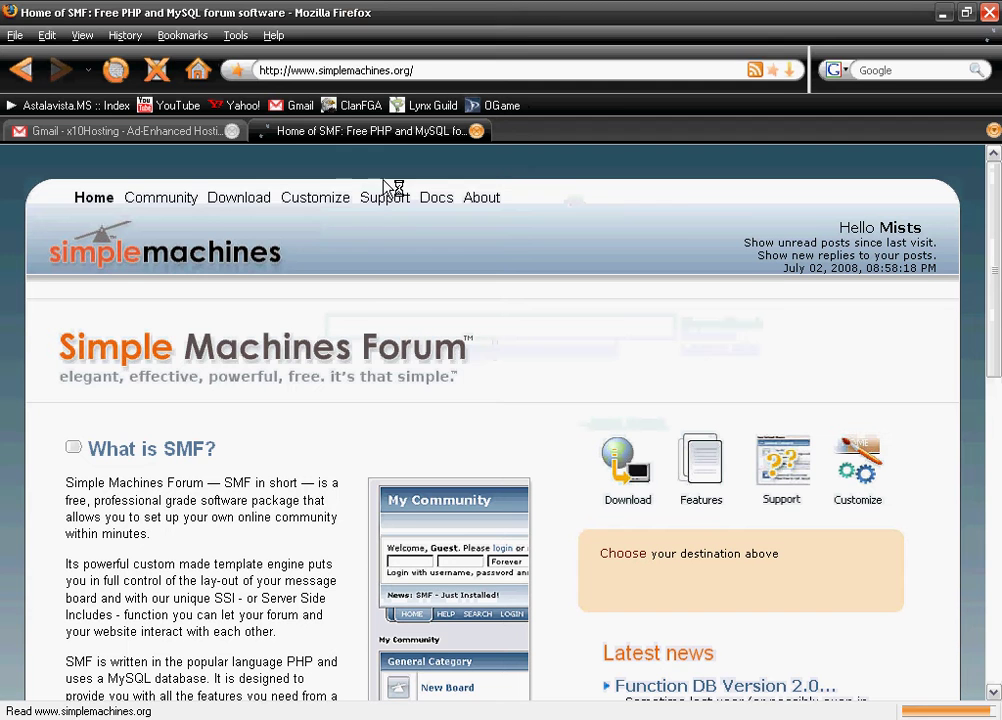
{"action": "left_click", "coordinate": [258, 199]}
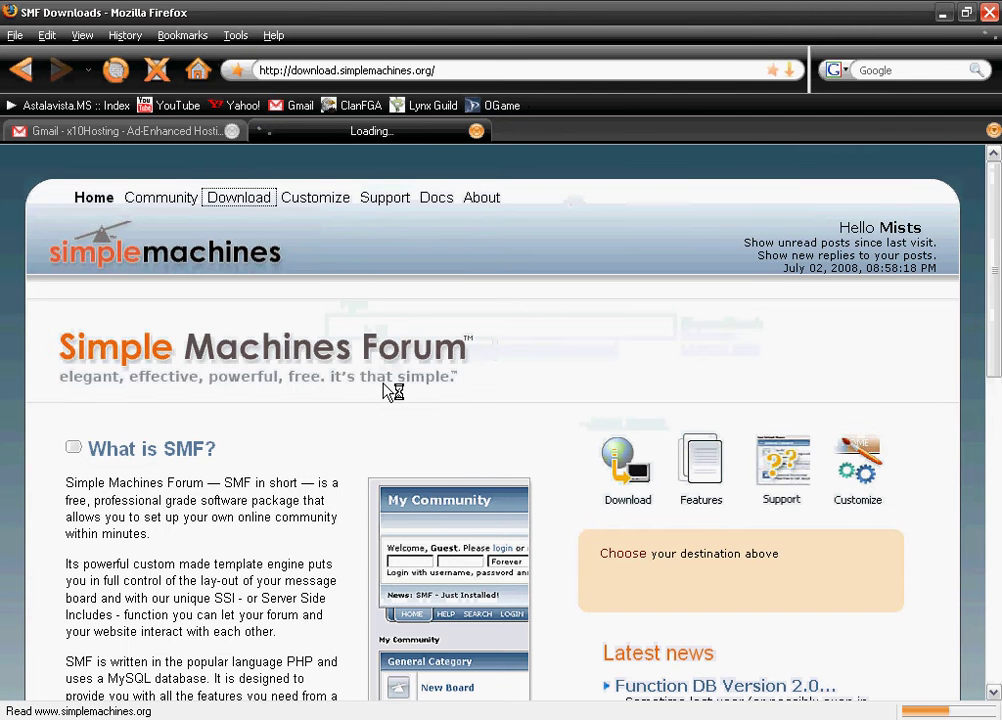
{"action": "scroll", "coordinate": [383, 390], "scroll_direction": "down", "scroll_amount": 2}
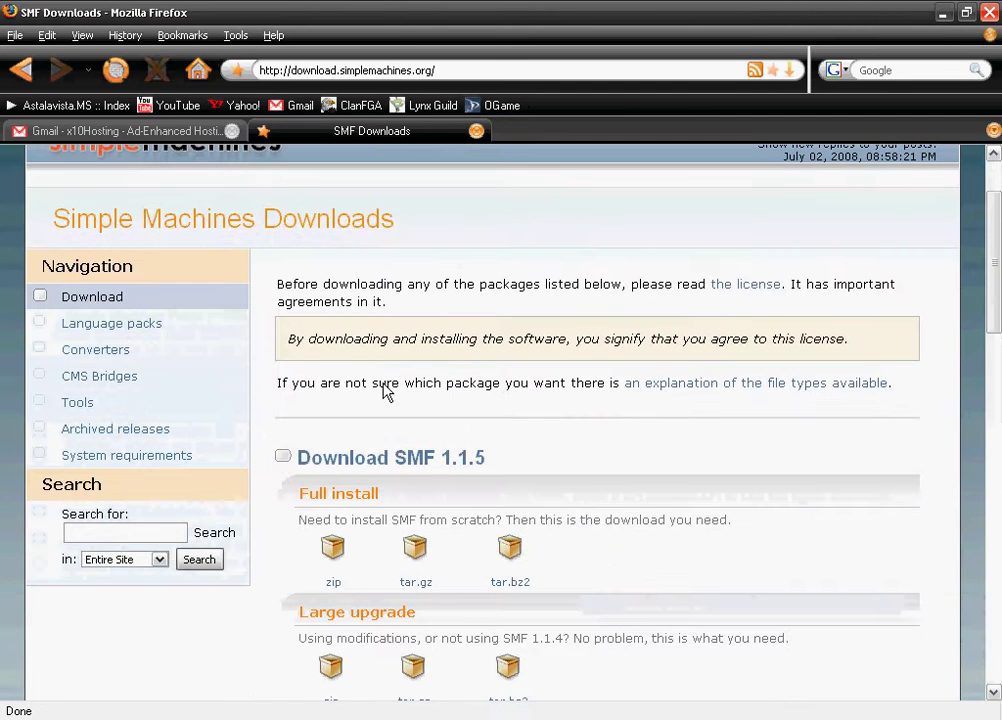
Save the SMF 1.1.5 full-install zip, then clear it from the Downloads list
{"action": "left_click", "coordinate": [333, 556]}
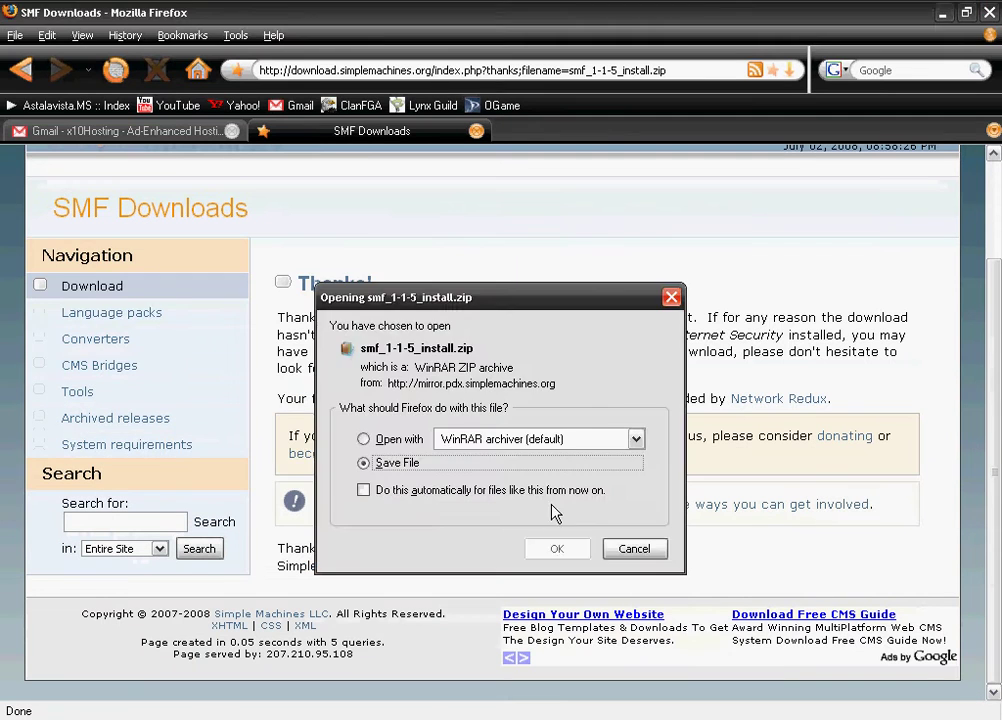
{"action": "left_click", "coordinate": [560, 549]}
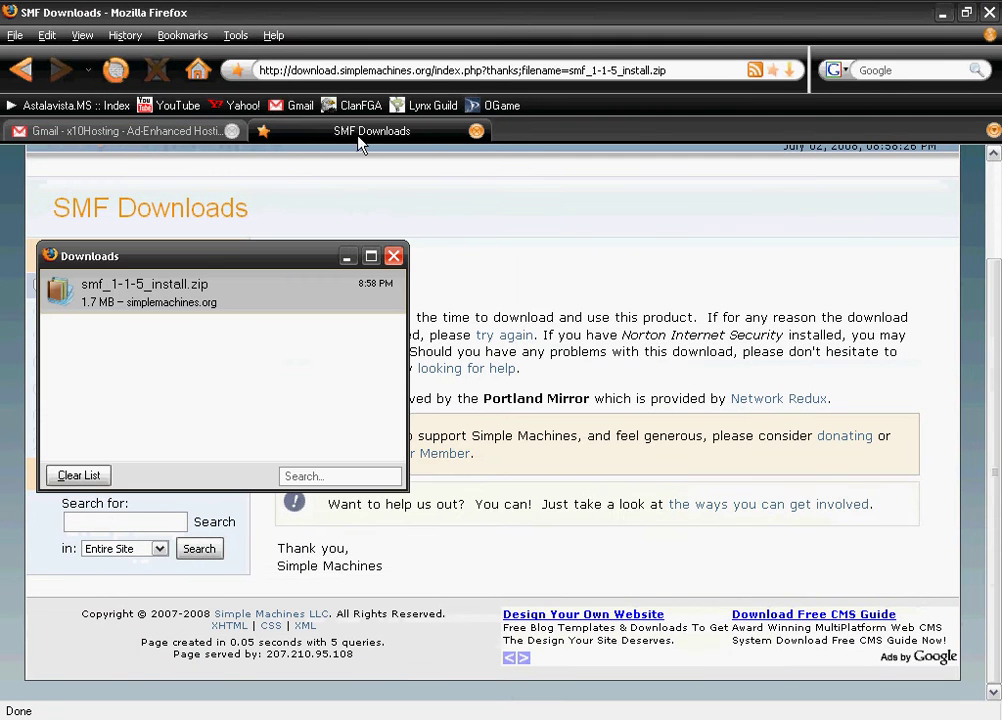
{"action": "left_click", "coordinate": [79, 475]}
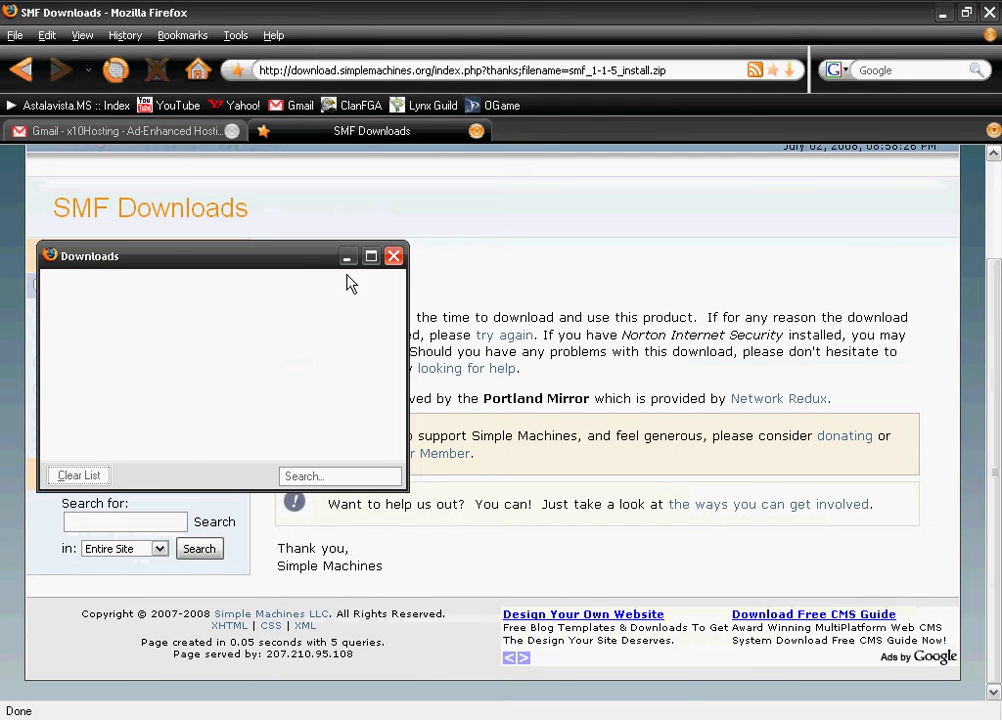
{"action": "left_click", "coordinate": [395, 257]}
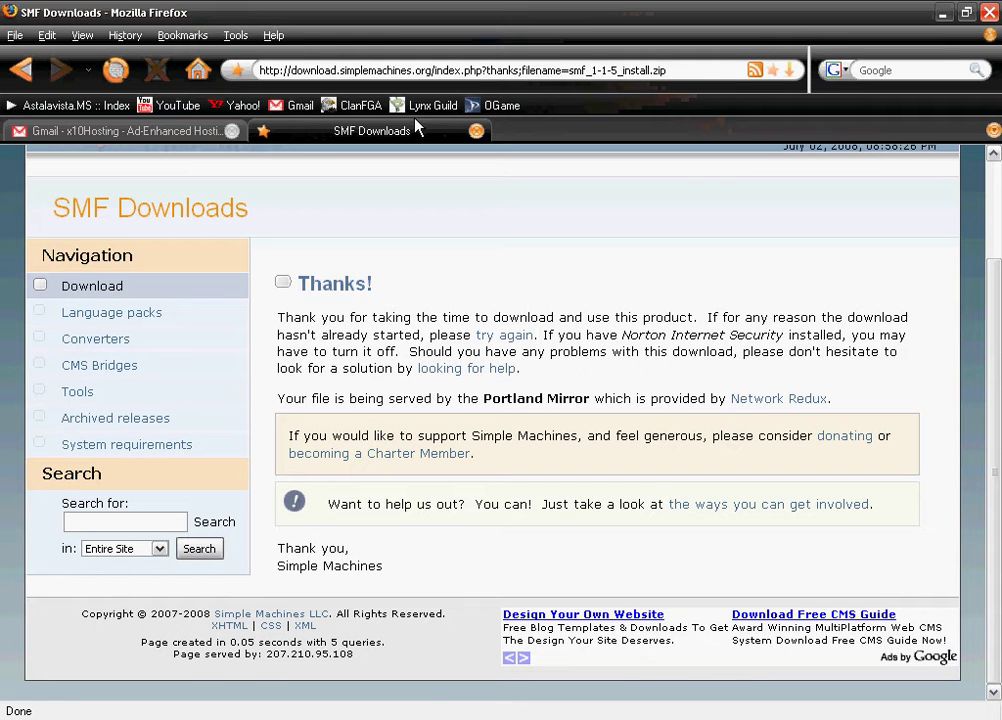
{"action": "left_click", "coordinate": [423, 70]}
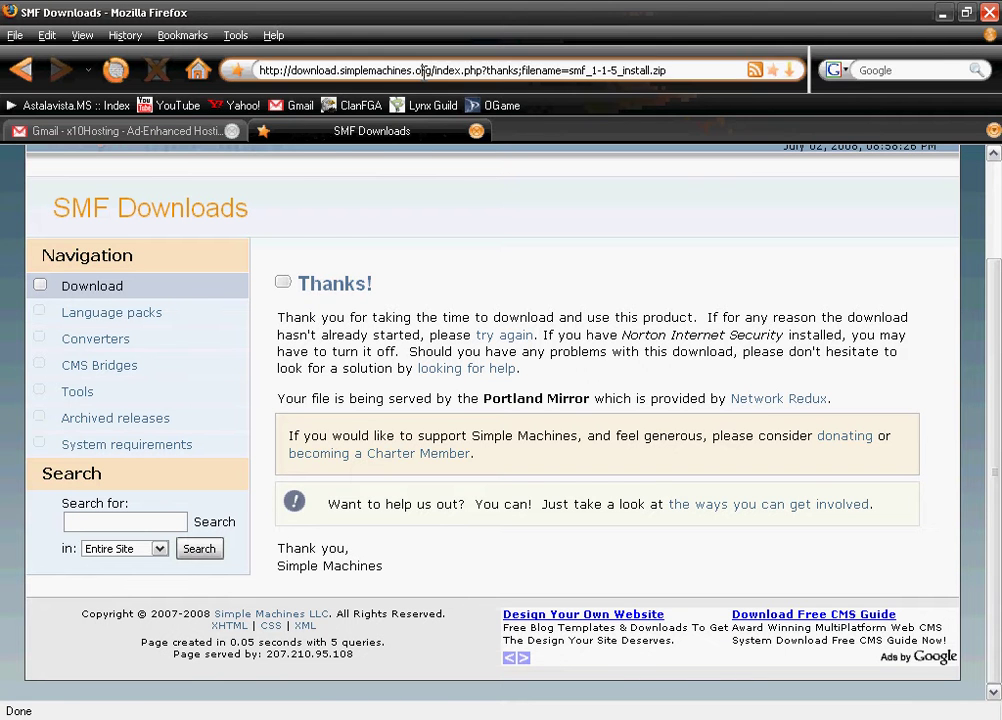
Load x10hosting.com and look over the Ad Enhanced hosting plans page
{"action": "type", "text": "www."}
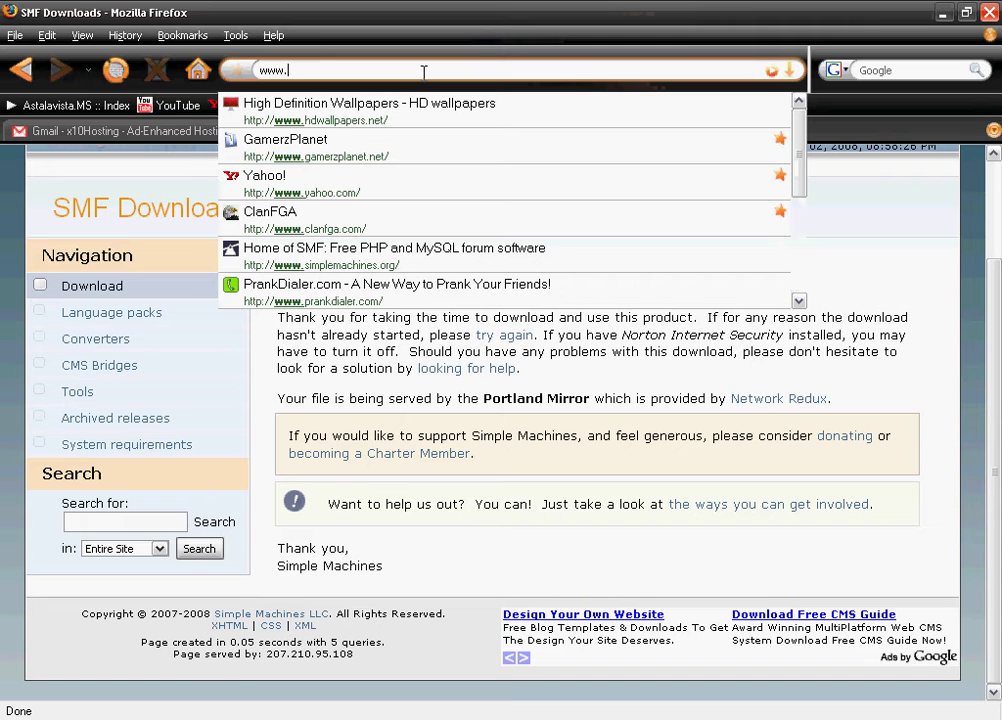
{"action": "type", "text": "x01"}
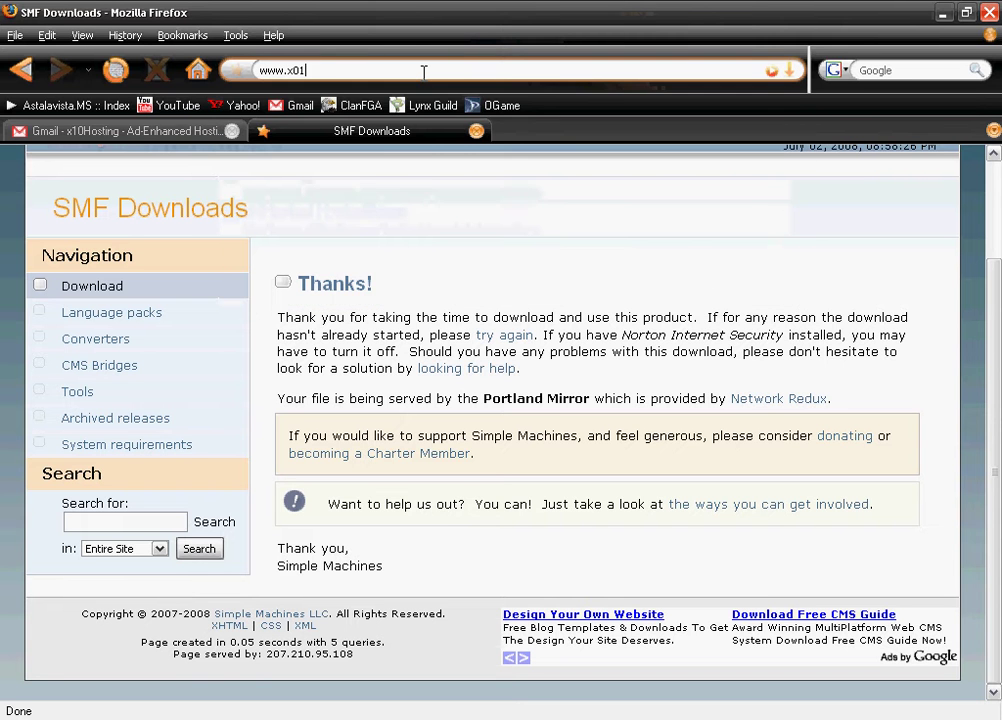
{"action": "type", "text": "10hosting.com"}
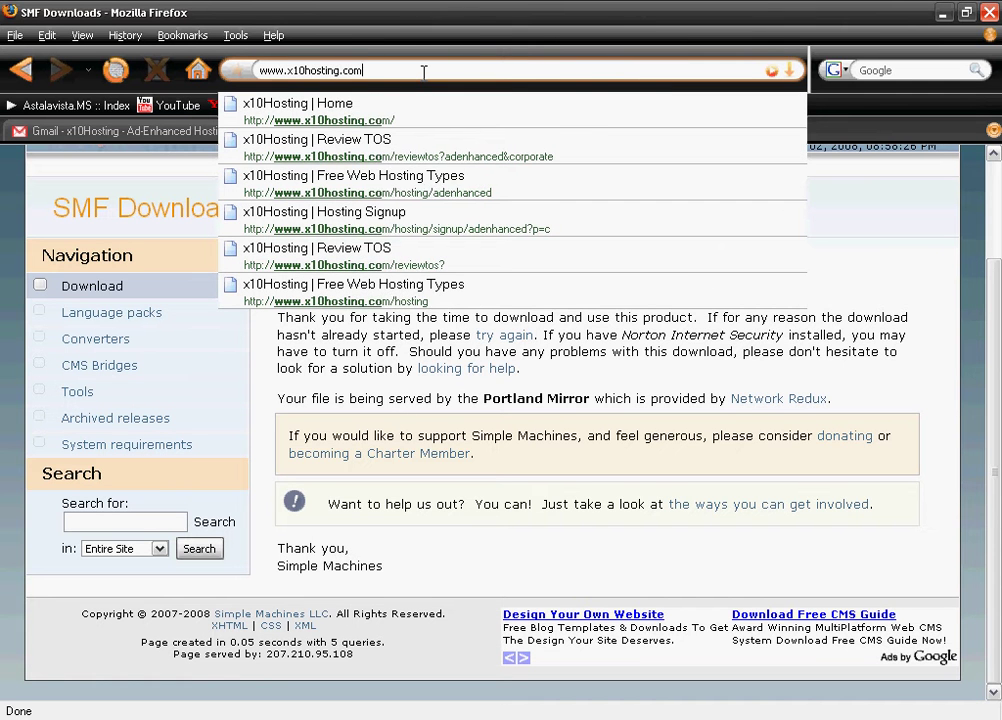
{"action": "key", "text": "Return"}
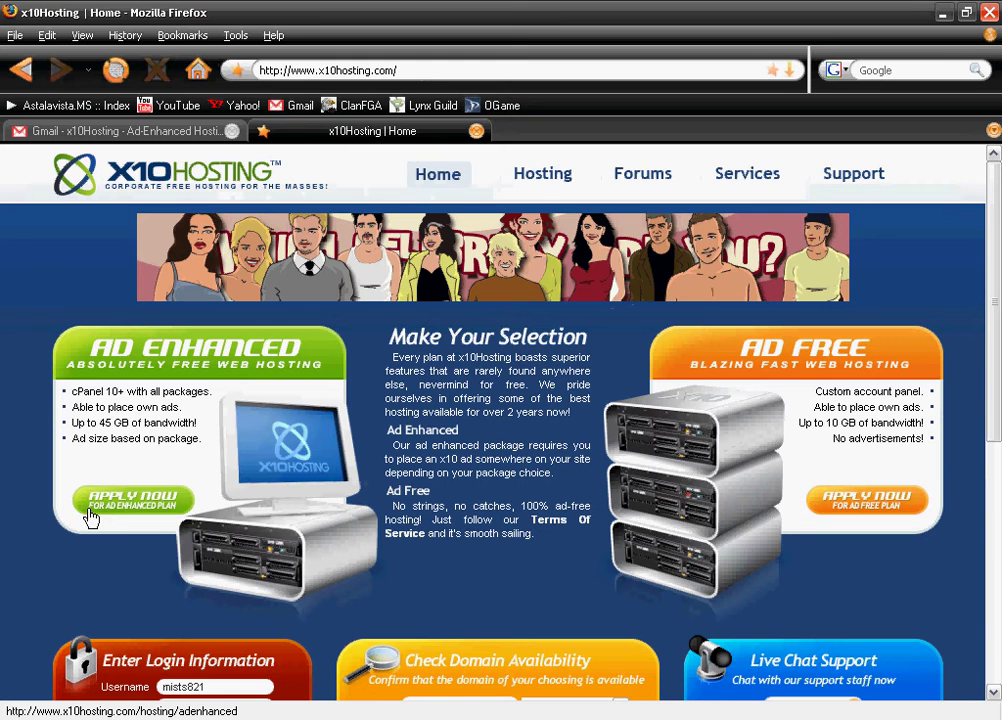
{"action": "left_click", "coordinate": [285, 523]}
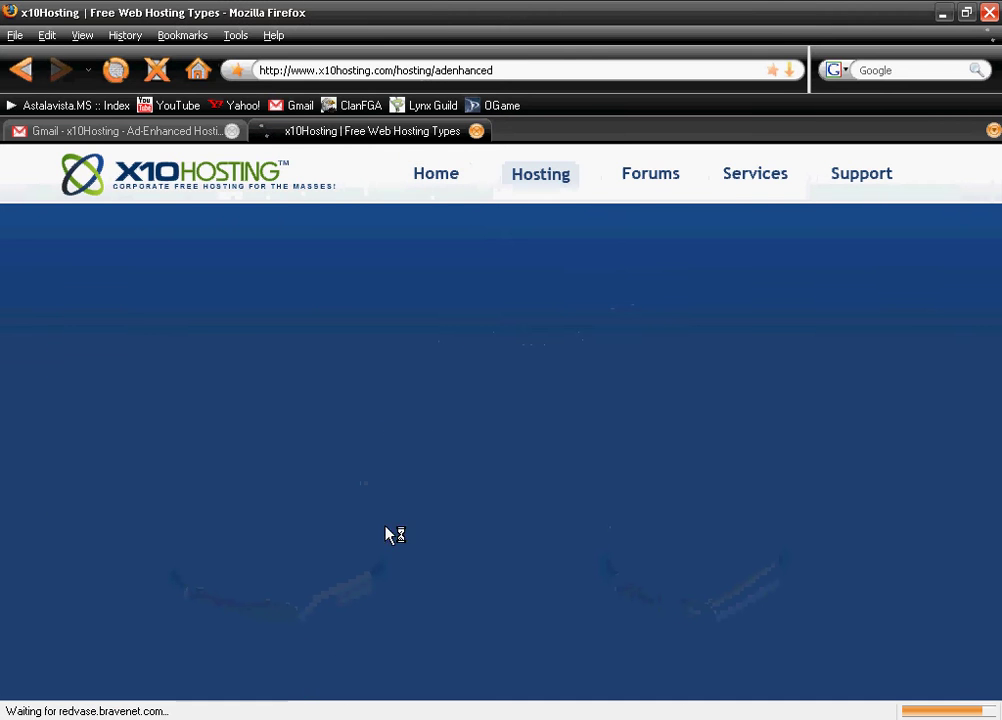
{"action": "scroll", "coordinate": [476, 488], "scroll_direction": "down", "scroll_amount": 8}
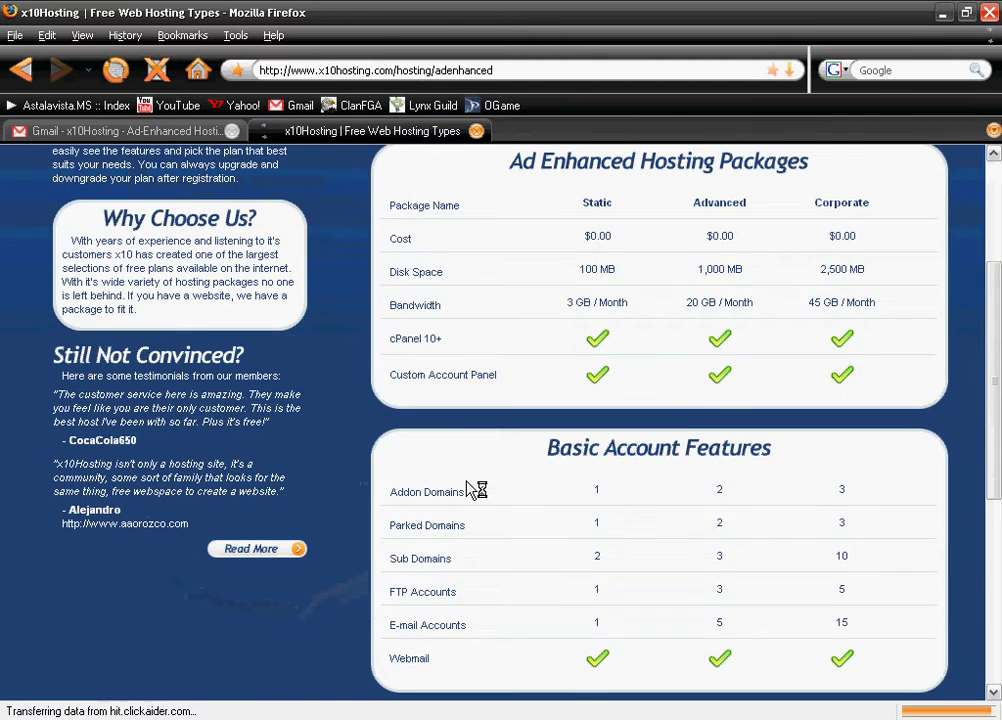
{"action": "scroll", "coordinate": [468, 478], "scroll_direction": "up", "scroll_amount": 6}
{"action": "scroll", "coordinate": [463, 473], "scroll_direction": "up", "scroll_amount": 2}
{"action": "left_click", "coordinate": [432, 180]}
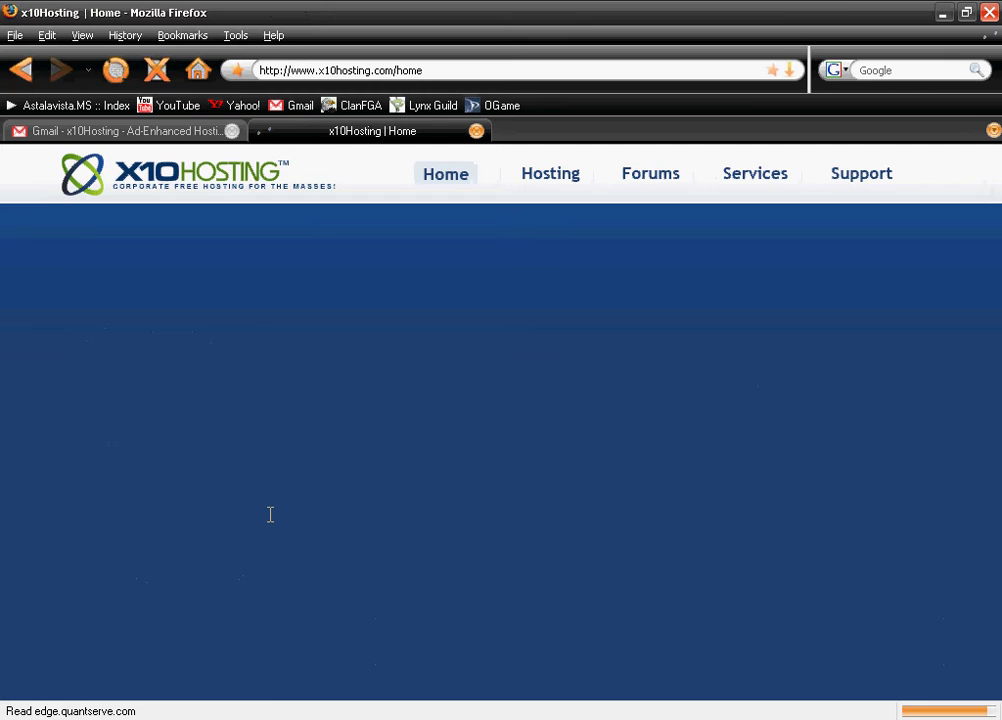
Apply for Ad Enhanced hosting and review the Corporate and Ad Enhanced package tables
{"action": "scroll", "coordinate": [235, 208], "scroll_direction": "down", "scroll_amount": 2}
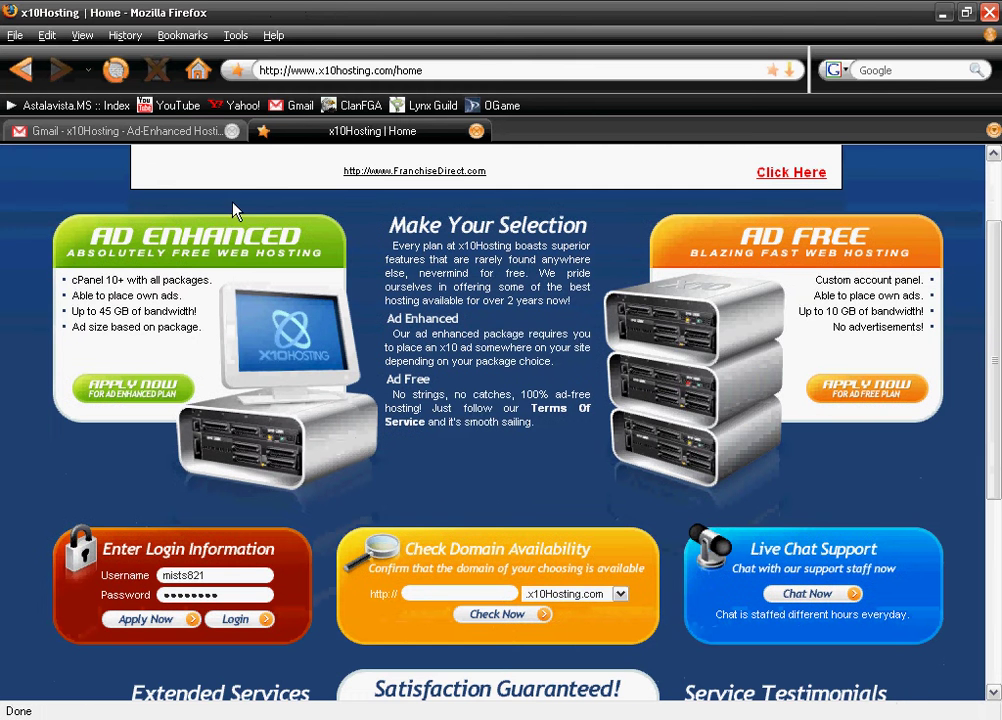
{"action": "left_click", "coordinate": [133, 387]}
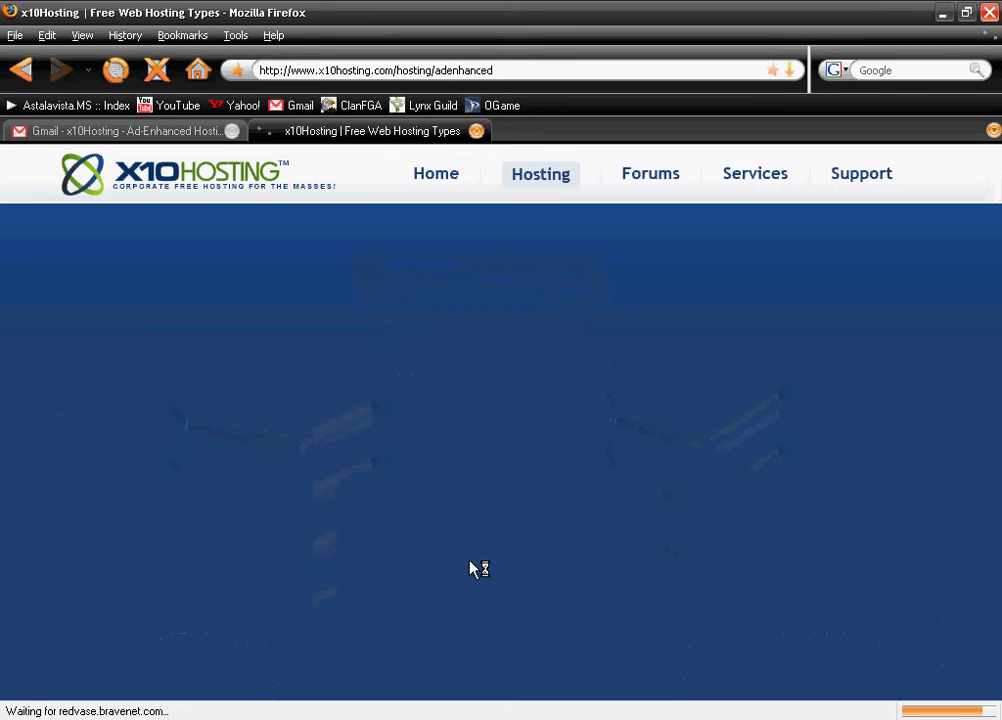
{"action": "scroll", "coordinate": [508, 561], "scroll_direction": "down", "scroll_amount": 5}
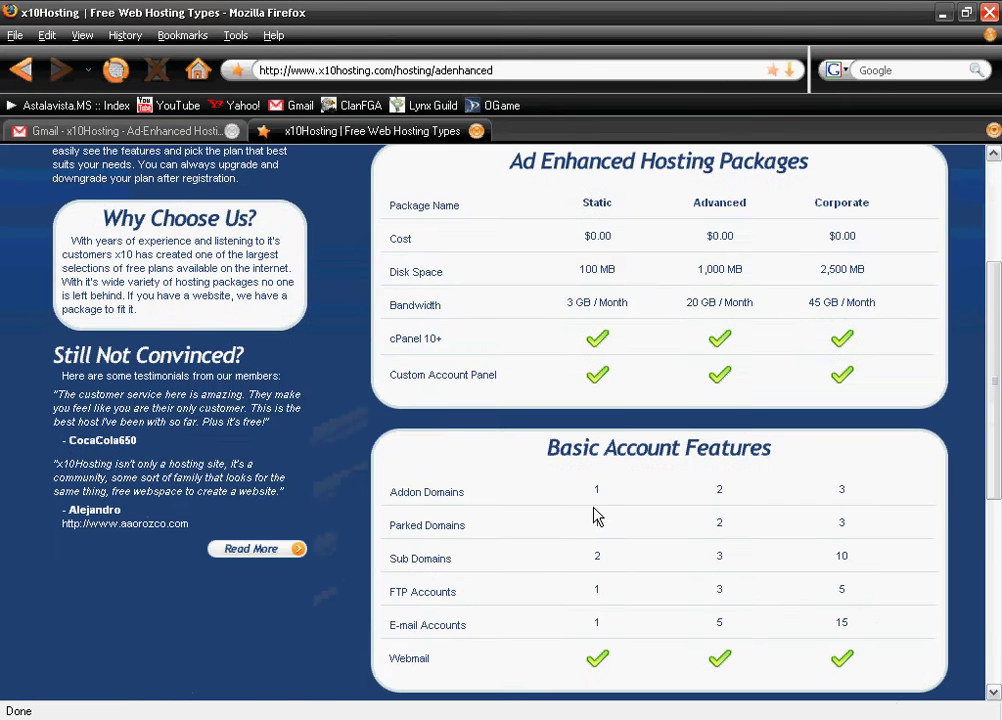
{"action": "scroll", "coordinate": [778, 577], "scroll_direction": "down", "scroll_amount": 7}
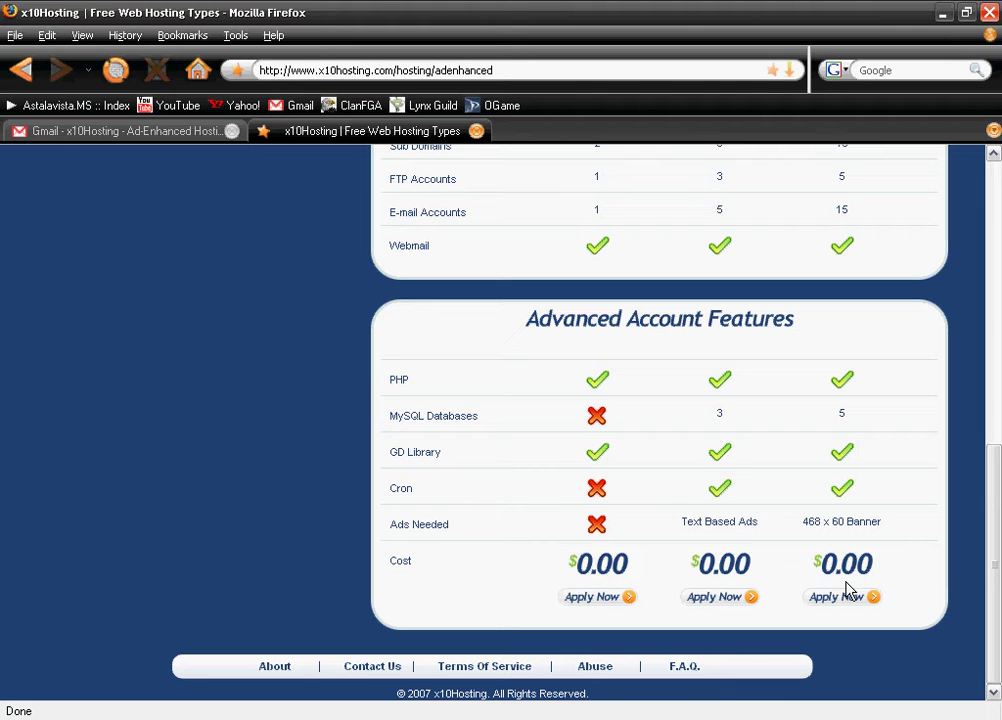
{"action": "left_click", "coordinate": [845, 597]}
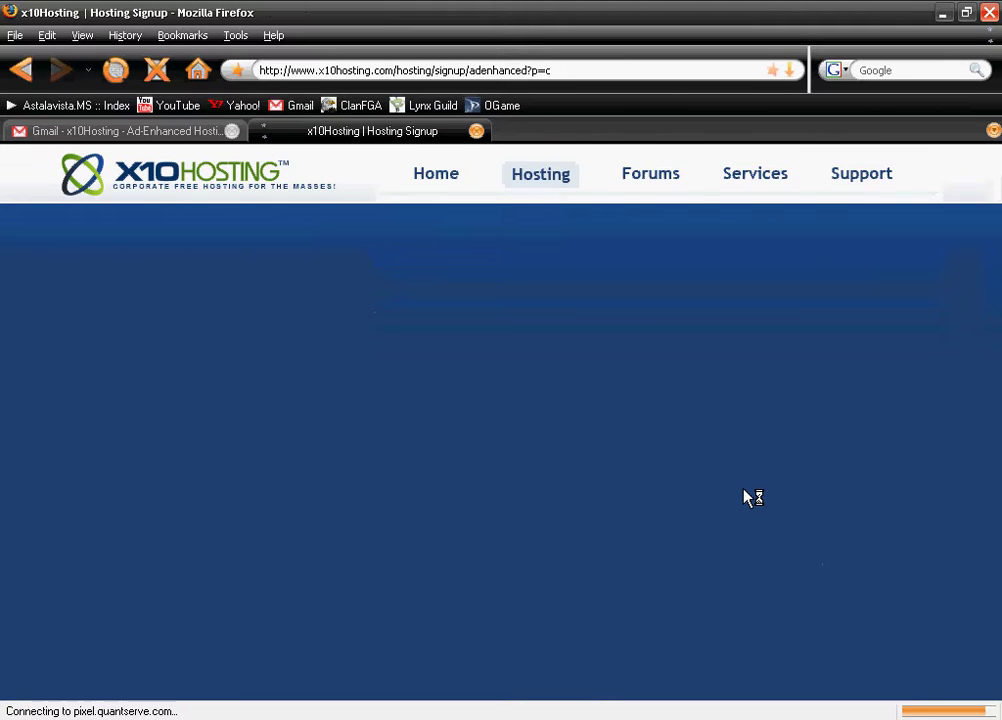
{"action": "scroll", "coordinate": [559, 467], "scroll_direction": "down", "scroll_amount": 4}
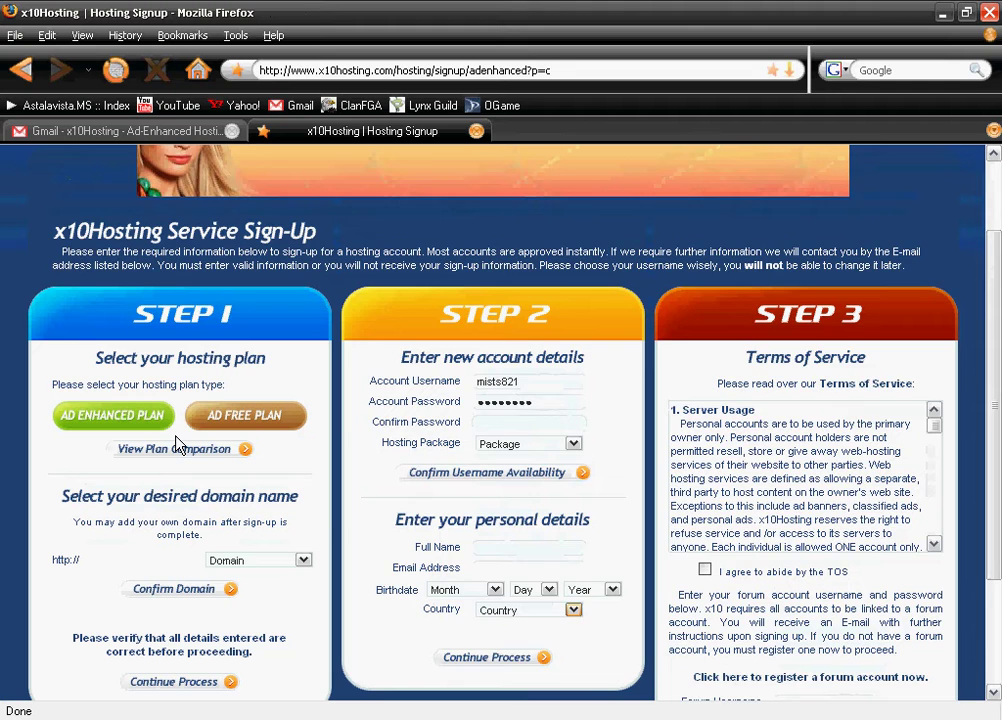
{"action": "left_click", "coordinate": [88, 414]}
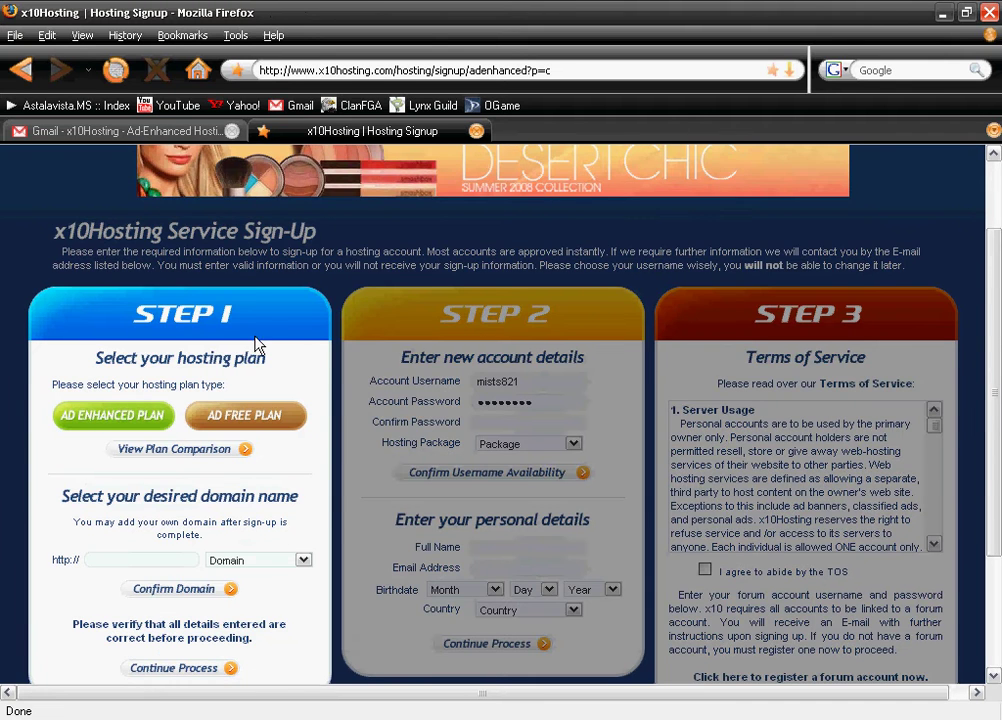
{"action": "scroll", "coordinate": [540, 528], "scroll_direction": "down", "scroll_amount": 3}
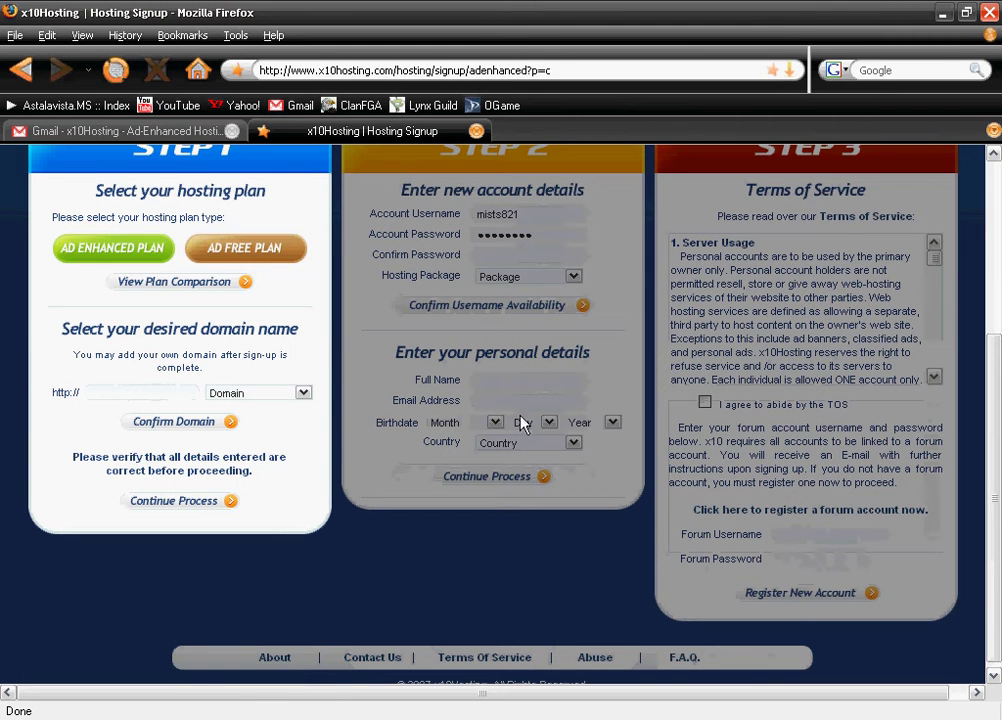
Open the cPanel login link from the account-created email in a new tab
{"action": "left_click", "coordinate": [177, 138]}
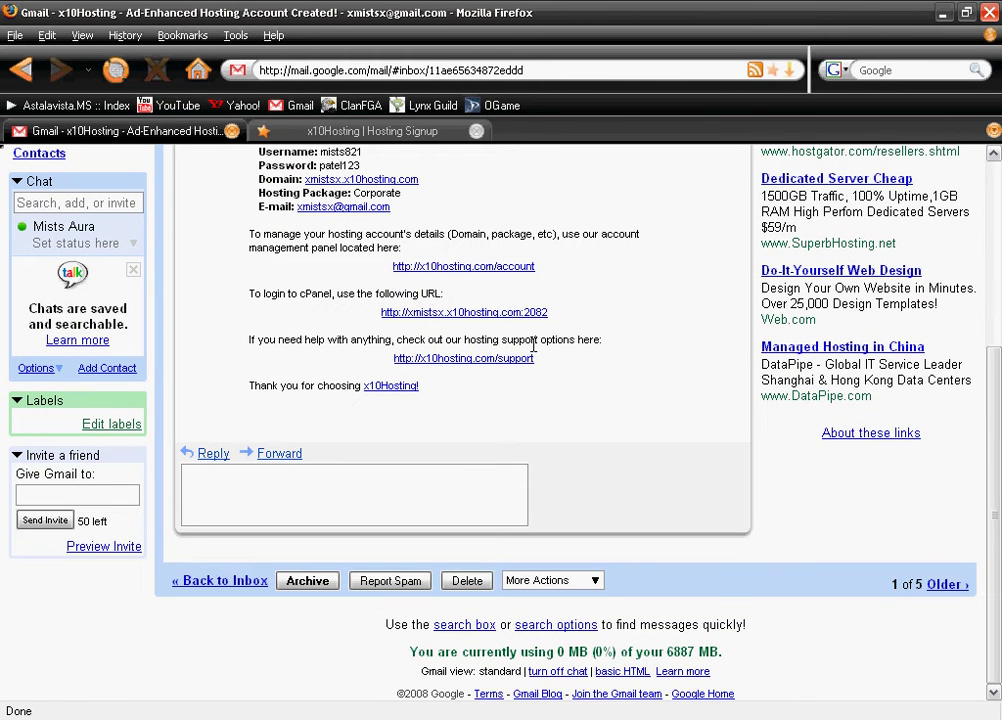
{"action": "left_click_drag", "start_coordinate": [249, 293], "coordinate": [437, 299]}
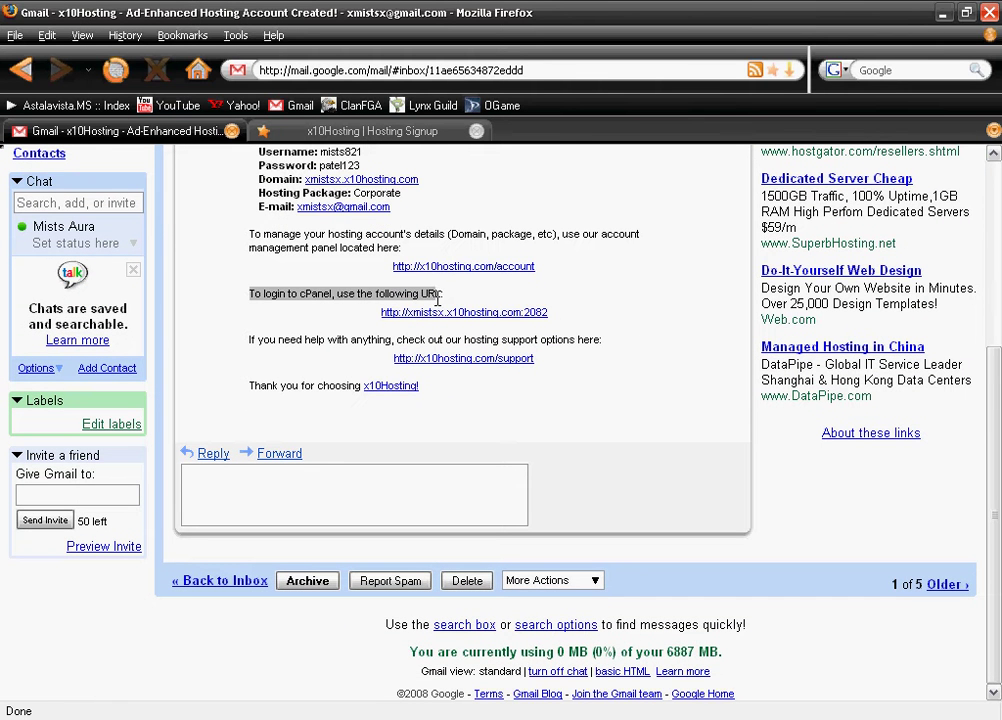
{"action": "left_click", "coordinate": [512, 312]}
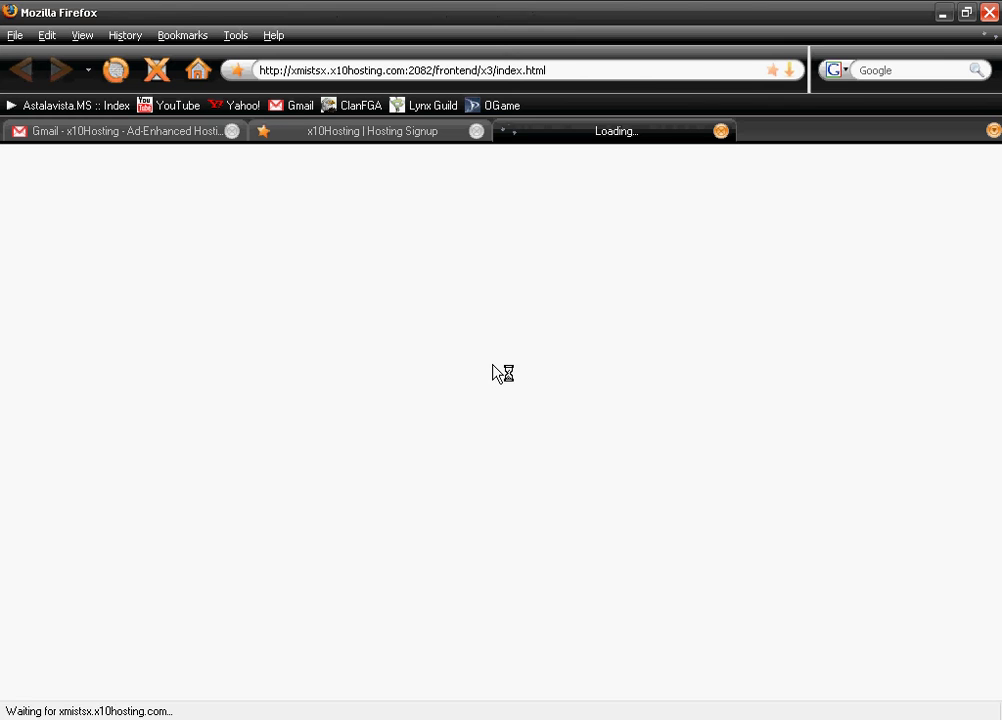
Create a MySQL database named smf with the MySQL Database Wizard
{"action": "scroll", "coordinate": [526, 428], "scroll_direction": "down", "scroll_amount": 3}
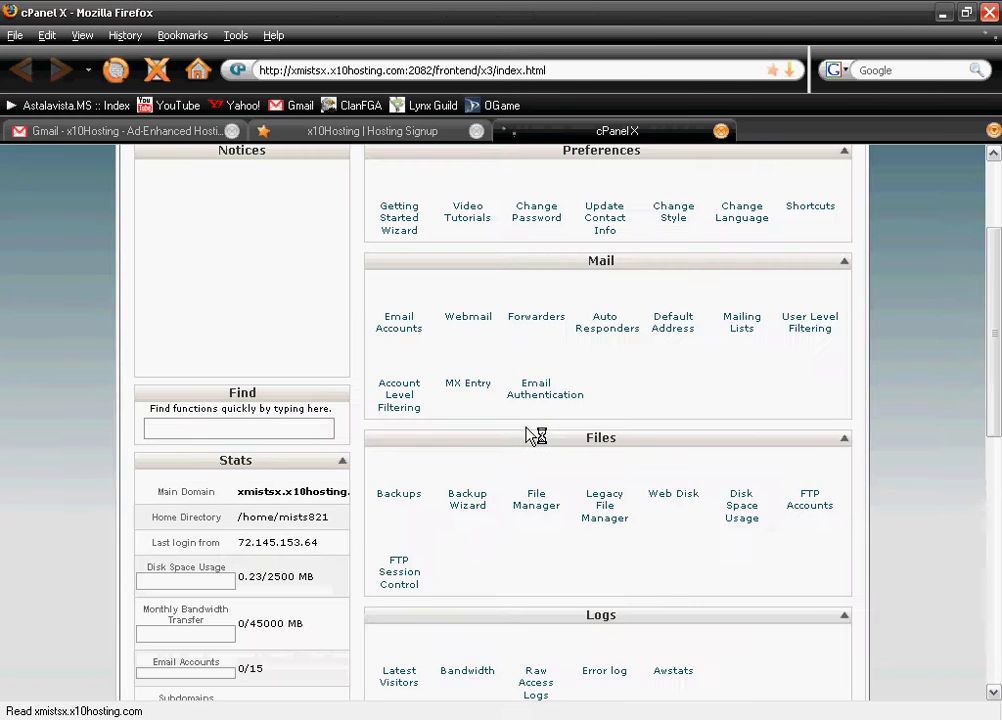
{"action": "scroll", "coordinate": [627, 445], "scroll_direction": "down", "scroll_amount": 3}
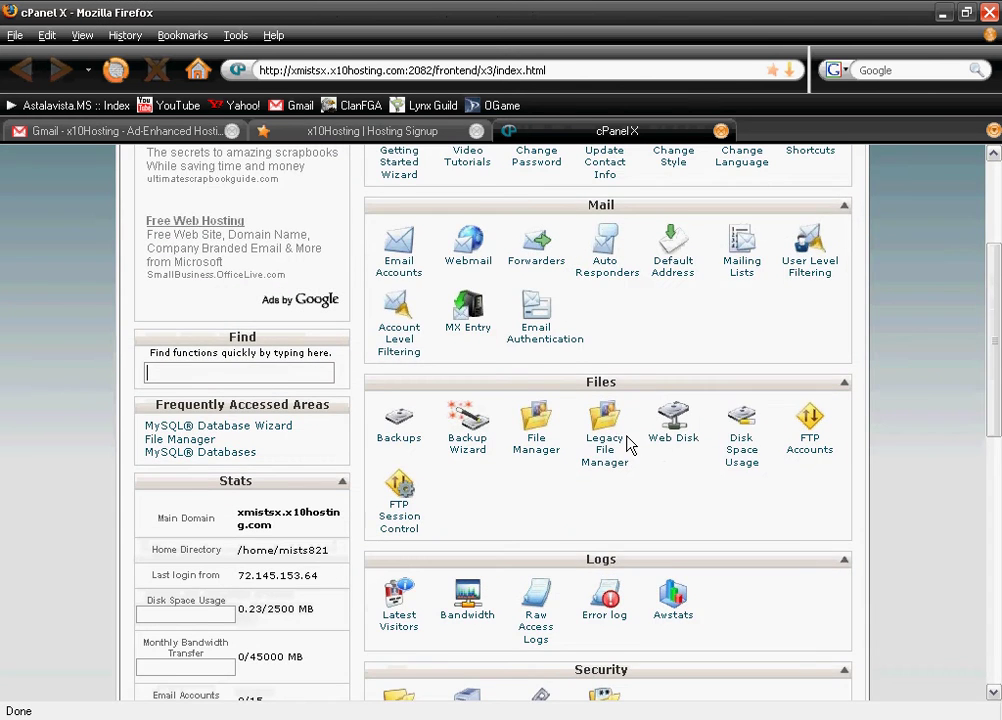
{"action": "scroll", "coordinate": [660, 465], "scroll_direction": "down", "scroll_amount": 10}
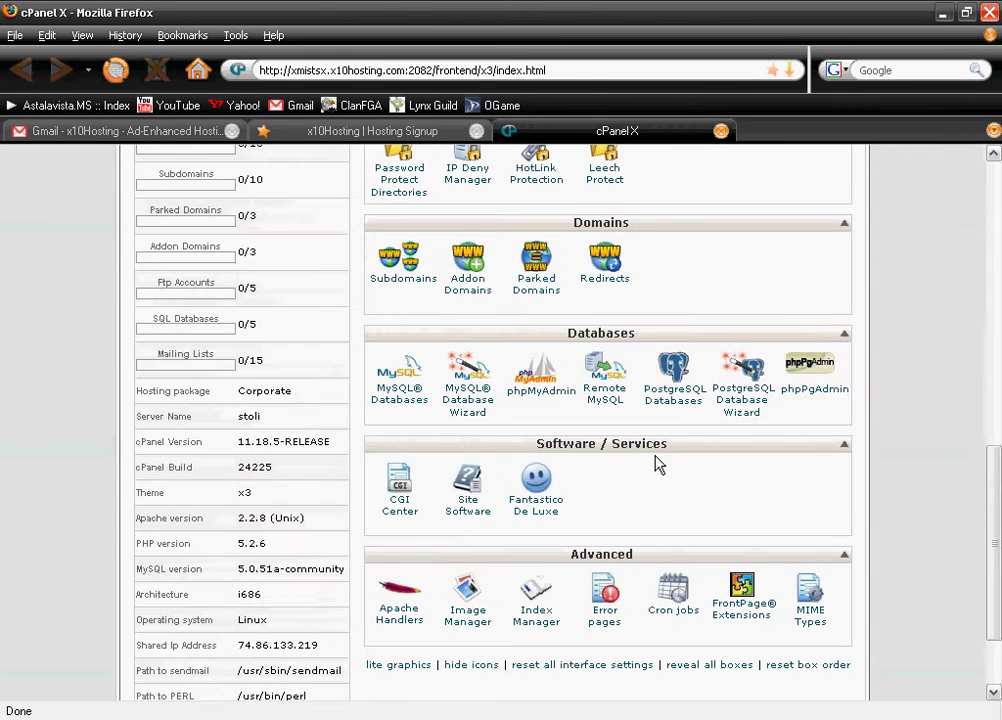
{"action": "left_click", "coordinate": [452, 411]}
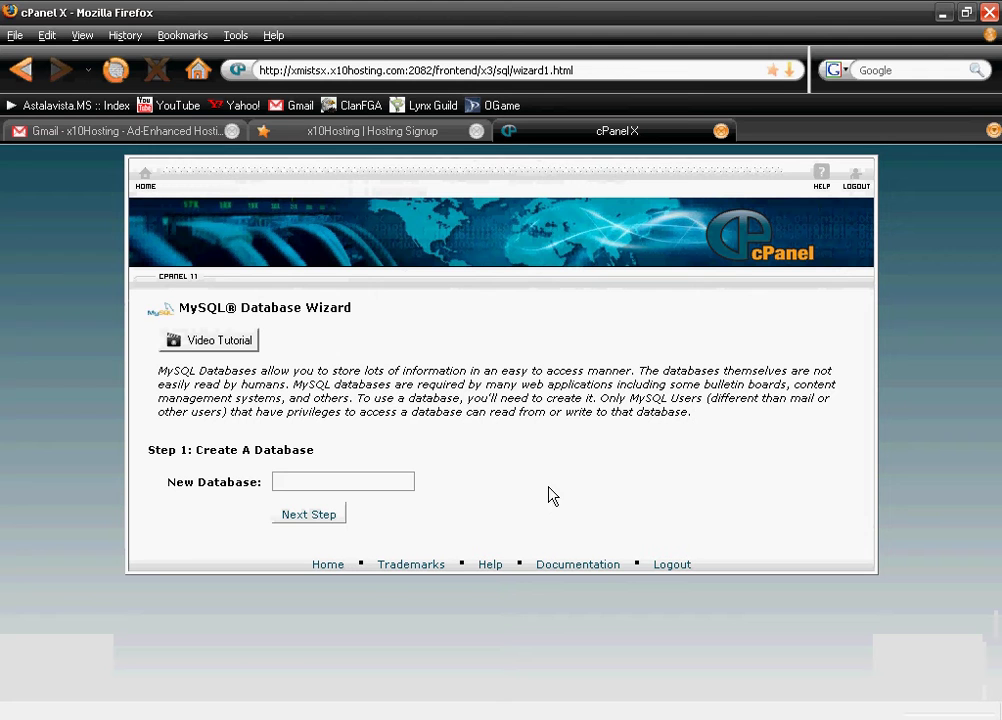
{"action": "left_click", "coordinate": [326, 481]}
{"action": "type", "text": "smf"}
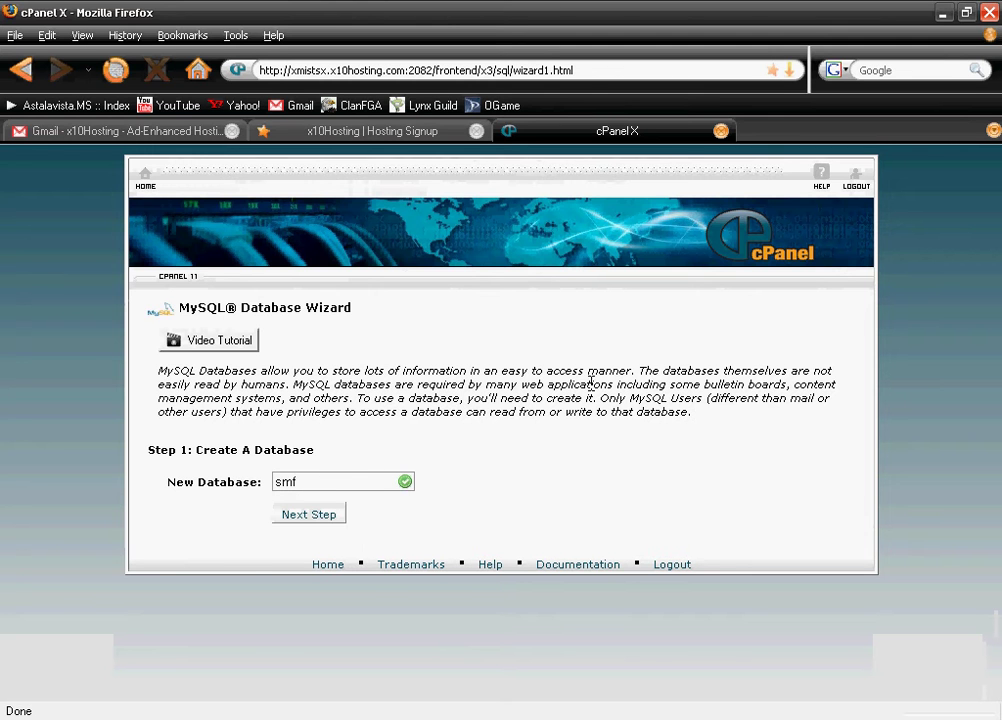
{"action": "left_click", "coordinate": [286, 517]}
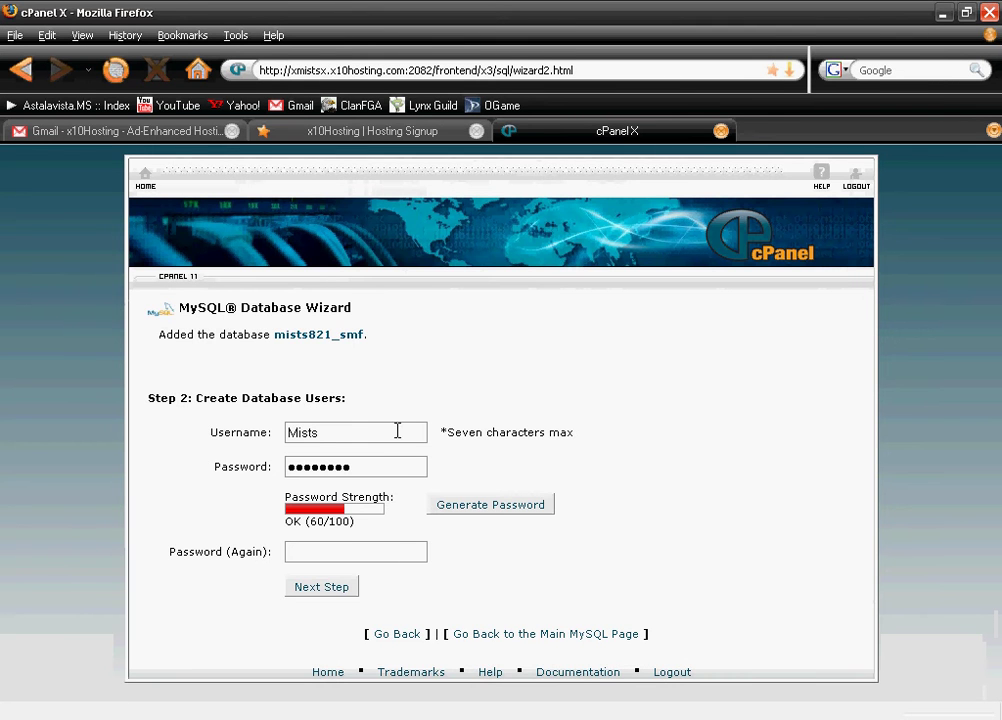
Create the database user with a password and grant it ALL PRIVILEGES on smf
{"action": "left_click_drag", "start_coordinate": [397, 431], "coordinate": [3, 437]}
{"action": "left_click", "coordinate": [386, 471]}
{"action": "type", "text": "*********"}
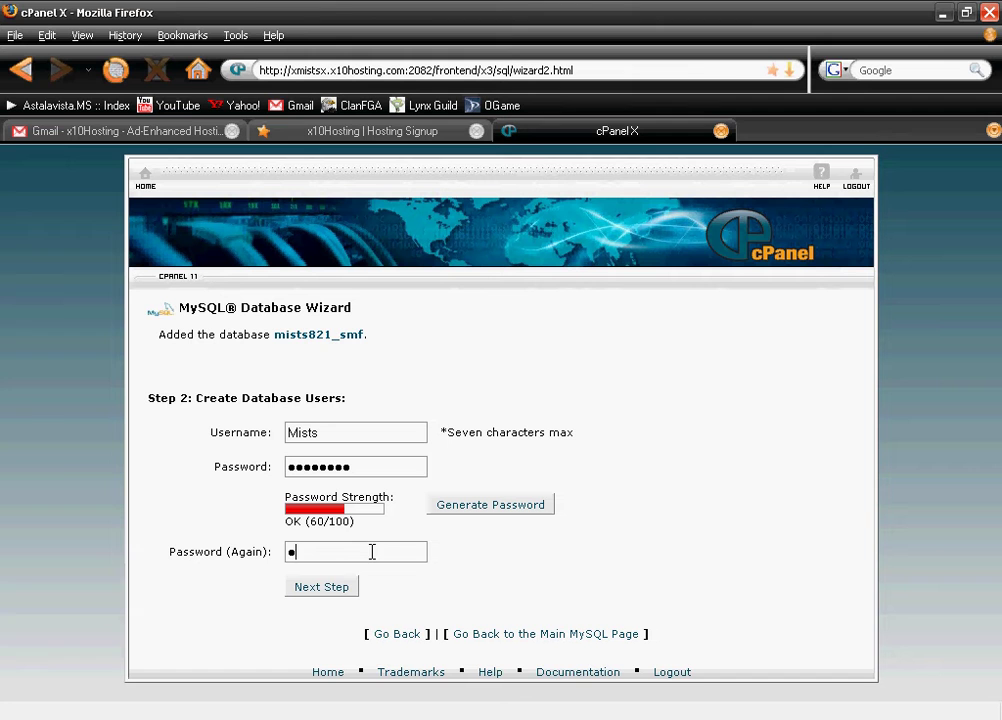
{"action": "left_click", "coordinate": [297, 587]}
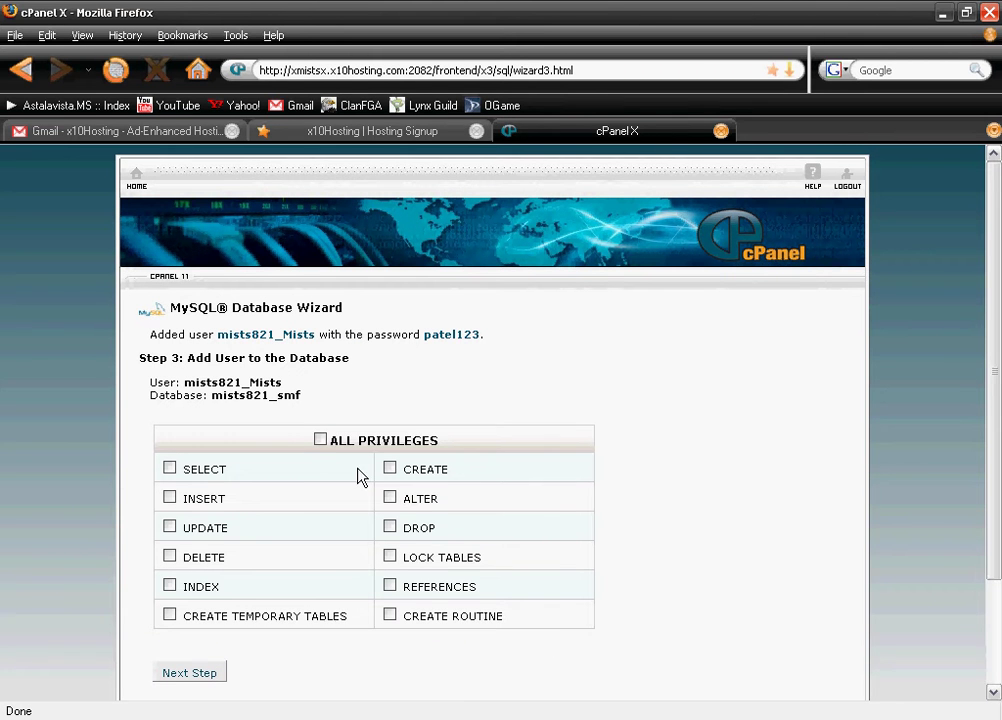
{"action": "left_click", "coordinate": [319, 439]}
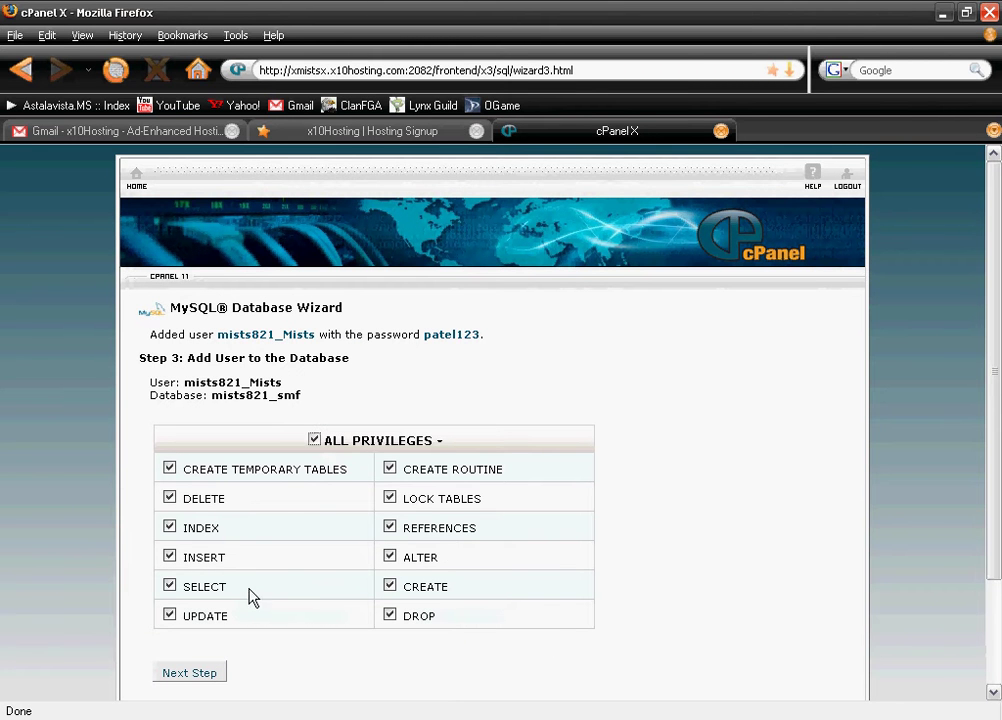
{"action": "left_click", "coordinate": [204, 673]}
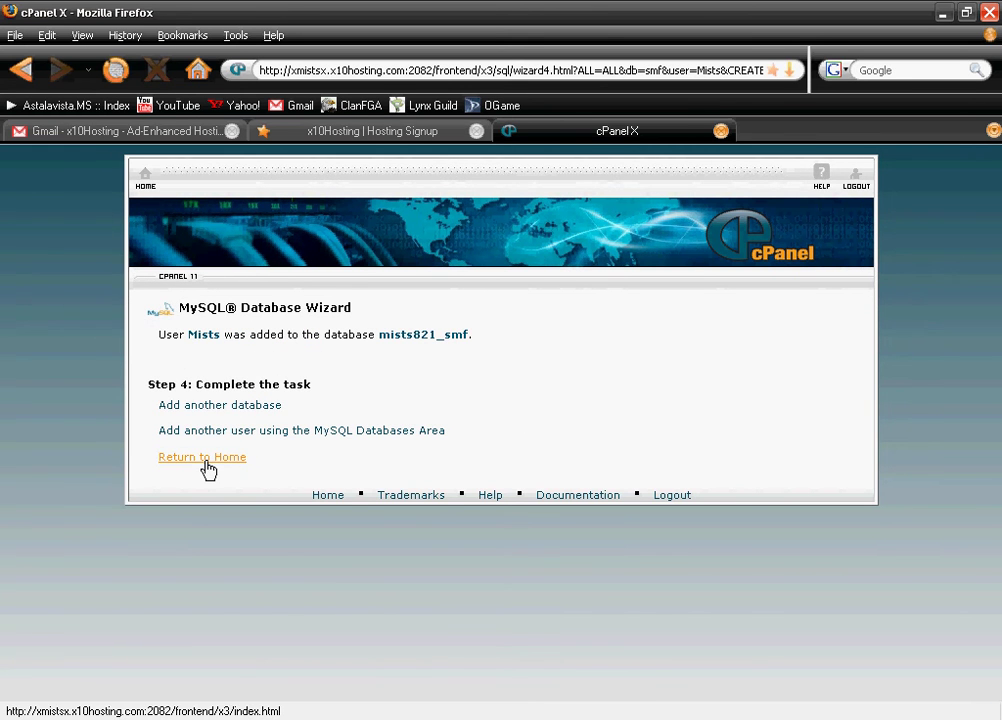
Return to cPanel home and open File Manager on public_html to upload a file
{"action": "left_click", "coordinate": [203, 458]}
{"action": "scroll", "coordinate": [527, 563], "scroll_direction": "down", "scroll_amount": 6}
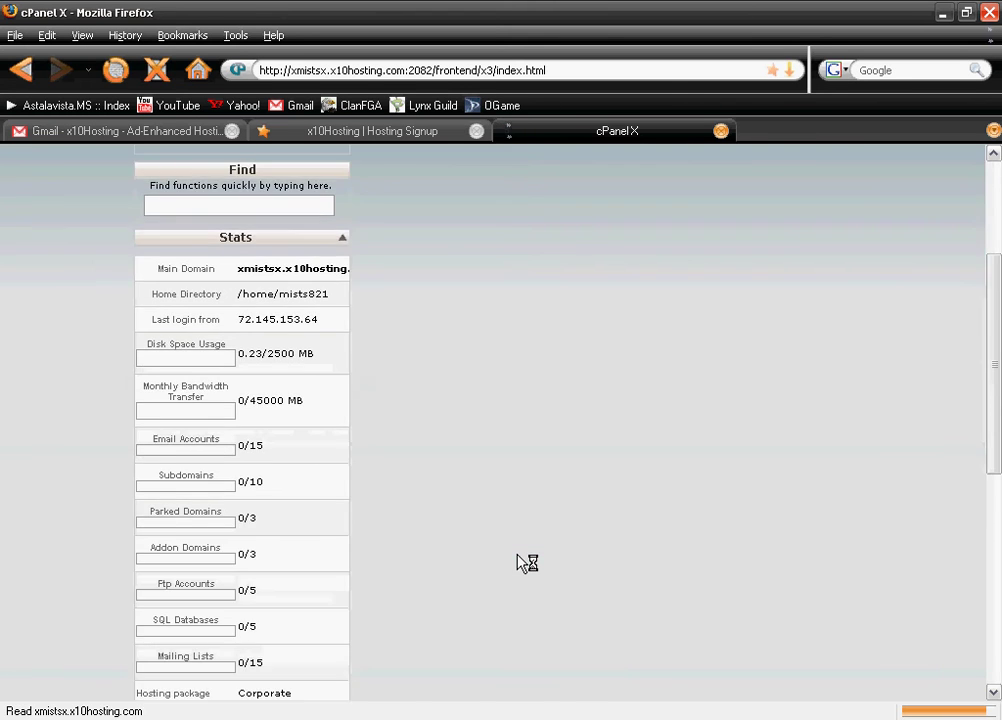
{"action": "left_click", "coordinate": [537, 425]}
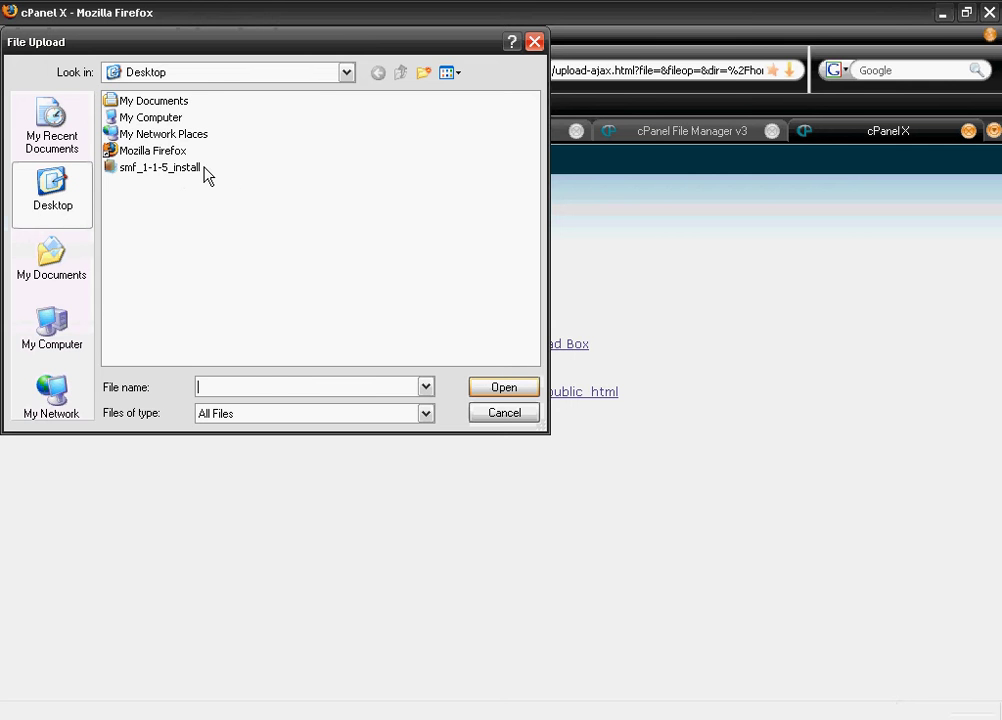
Upload smf_1-1-5_install.zip from the desktop into public_html
{"action": "left_click", "coordinate": [170, 168]}
{"action": "left_click", "coordinate": [501, 389]}
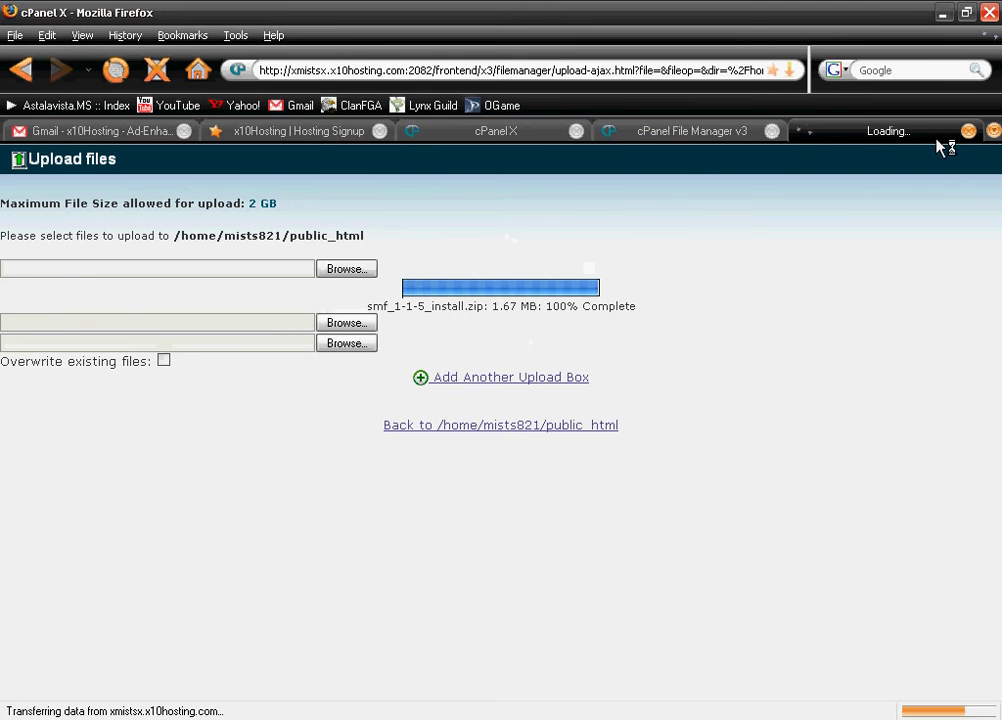
Extract smf_1-1-5_install.zip into public_html
{"action": "left_click", "coordinate": [968, 131]}
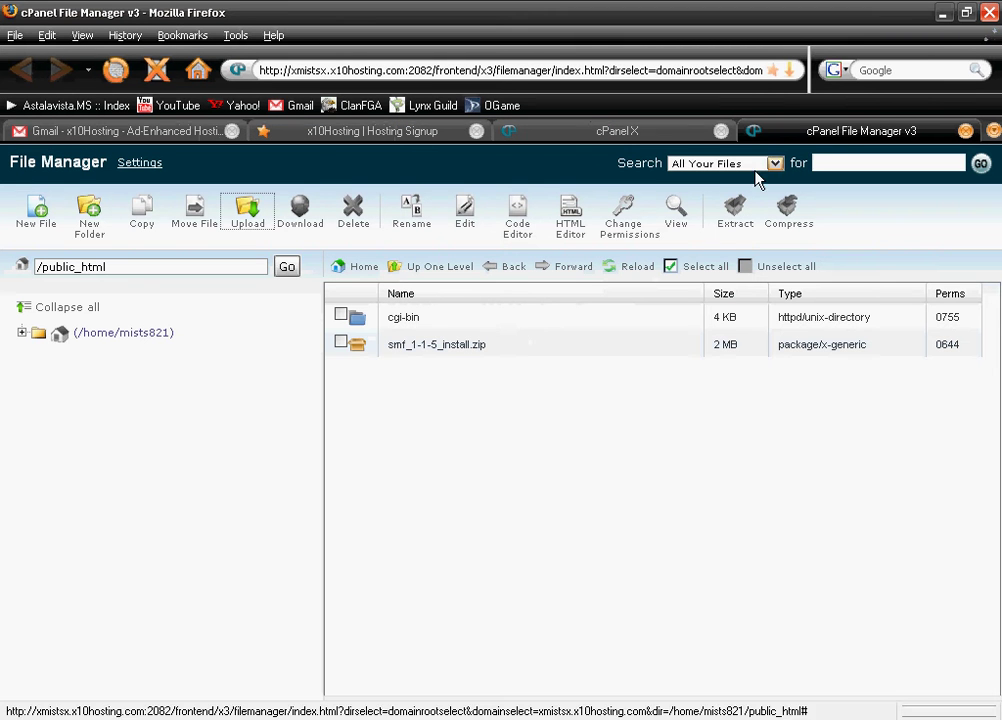
{"action": "right_click", "coordinate": [390, 350]}
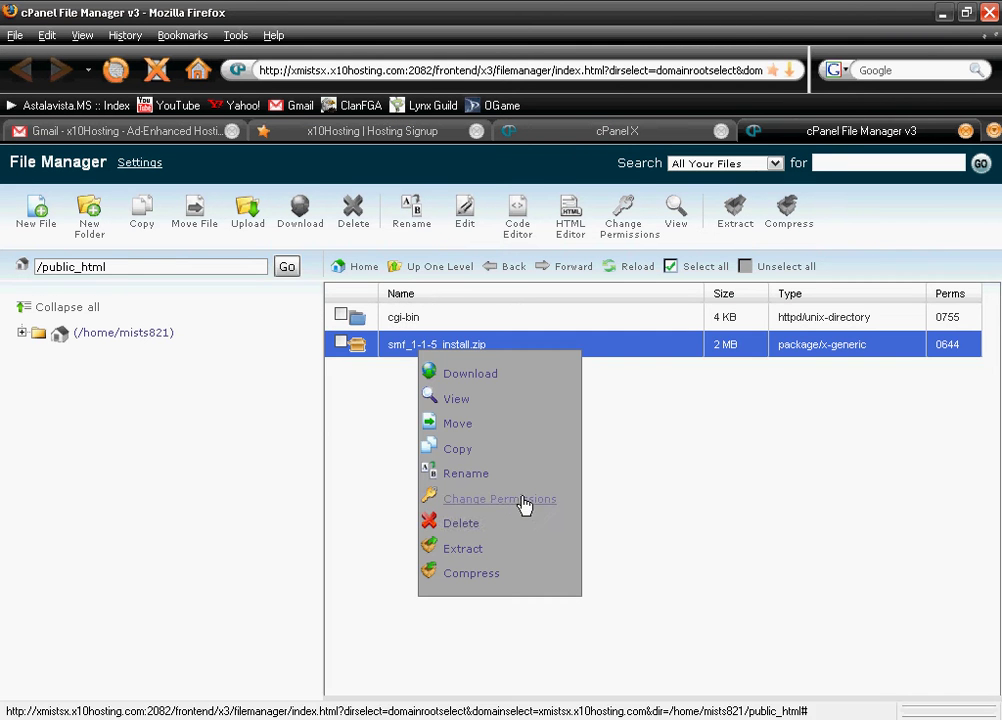
{"action": "left_click", "coordinate": [476, 547]}
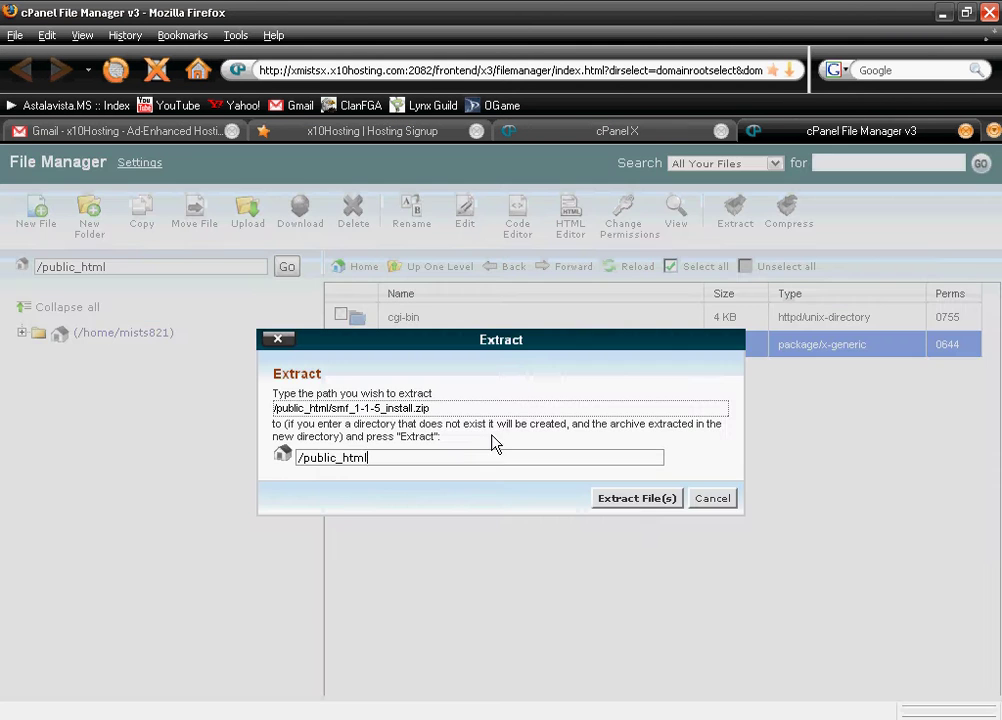
{"action": "left_click", "coordinate": [637, 498]}
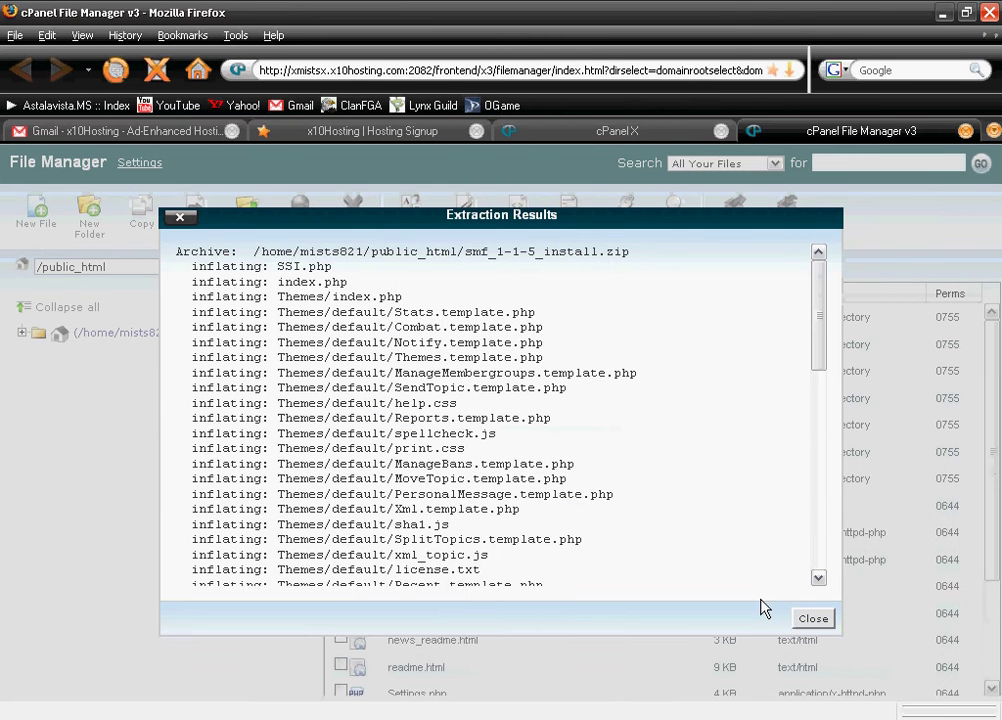
{"action": "left_click", "coordinate": [814, 617]}
Delete smf_1-1-5_install.zip from public_html
{"action": "scroll", "coordinate": [420, 510], "scroll_direction": "down", "scroll_amount": 5}
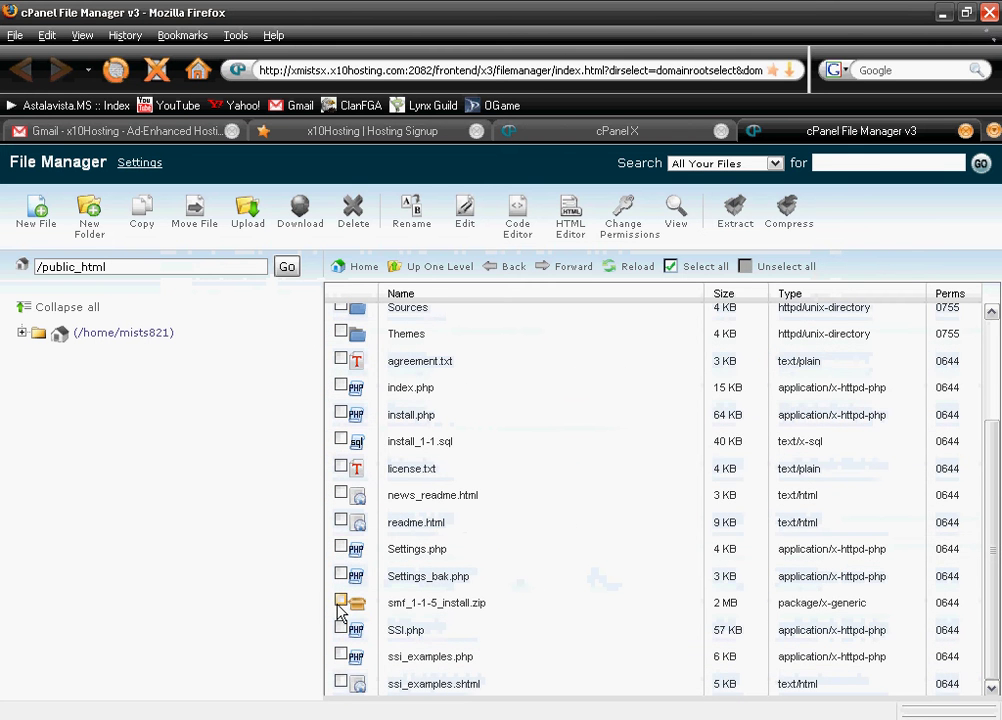
{"action": "left_click", "coordinate": [341, 600]}
{"action": "left_click", "coordinate": [353, 210]}
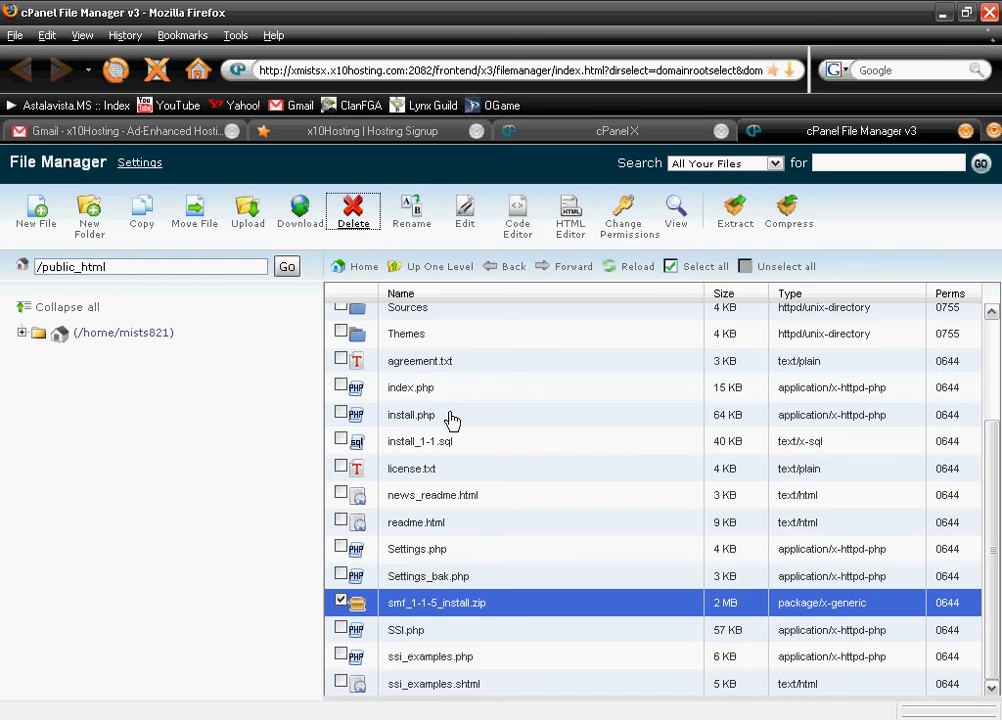
{"action": "left_click", "coordinate": [644, 479]}
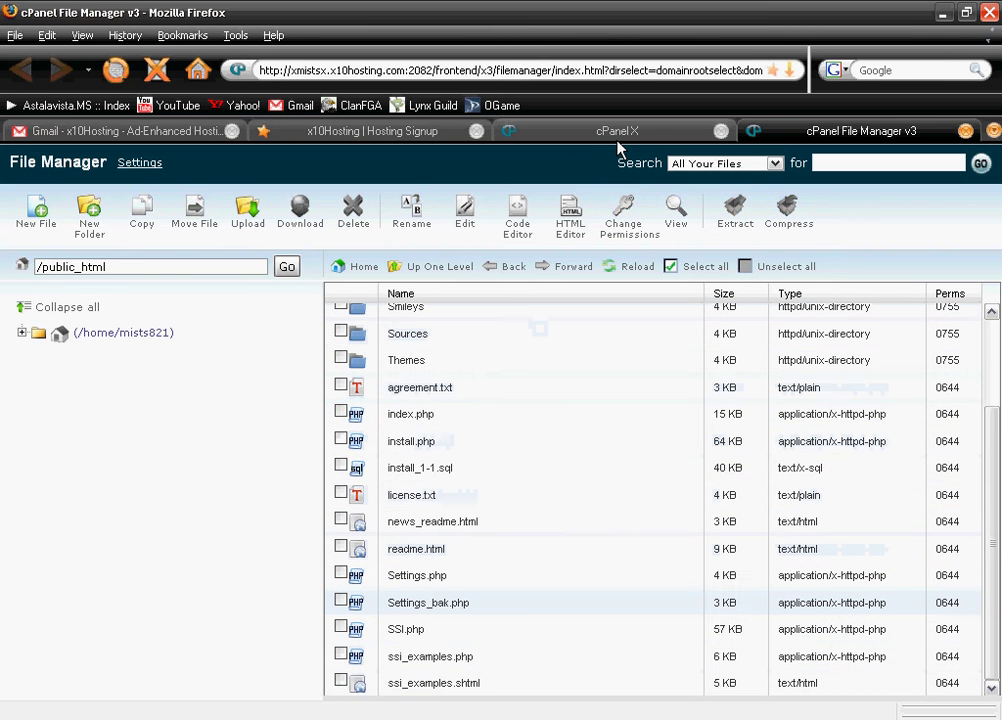
In the Hosting Signup tab, load install.php on the new x10hosting.com site
{"action": "left_click", "coordinate": [334, 134]}
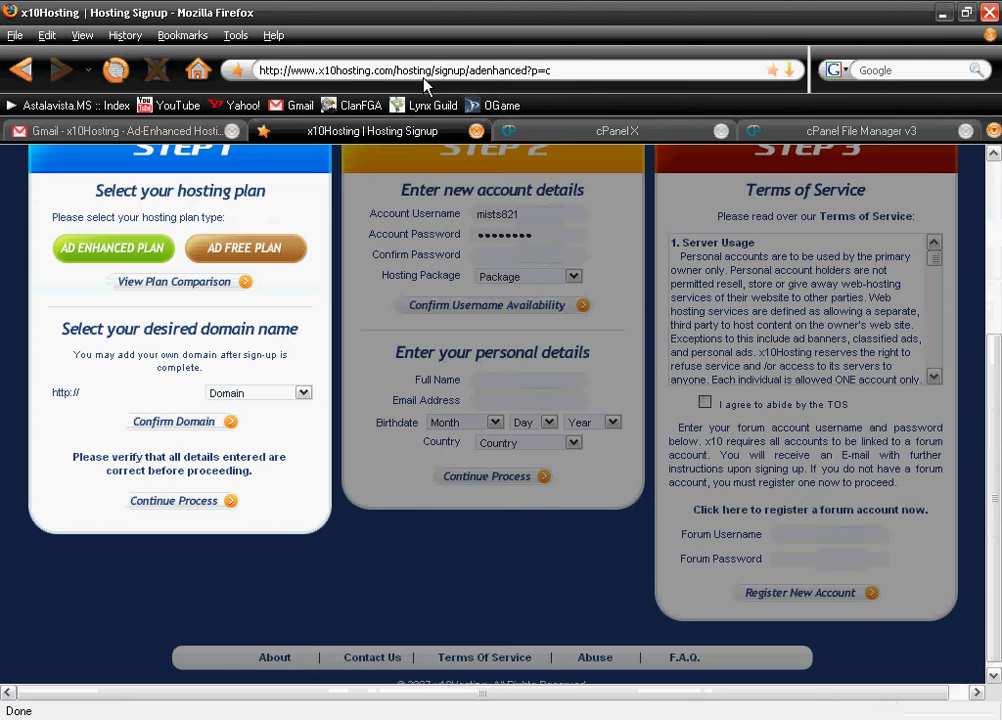
{"action": "left_click", "coordinate": [447, 70]}
{"action": "type", "text": "www.x"}
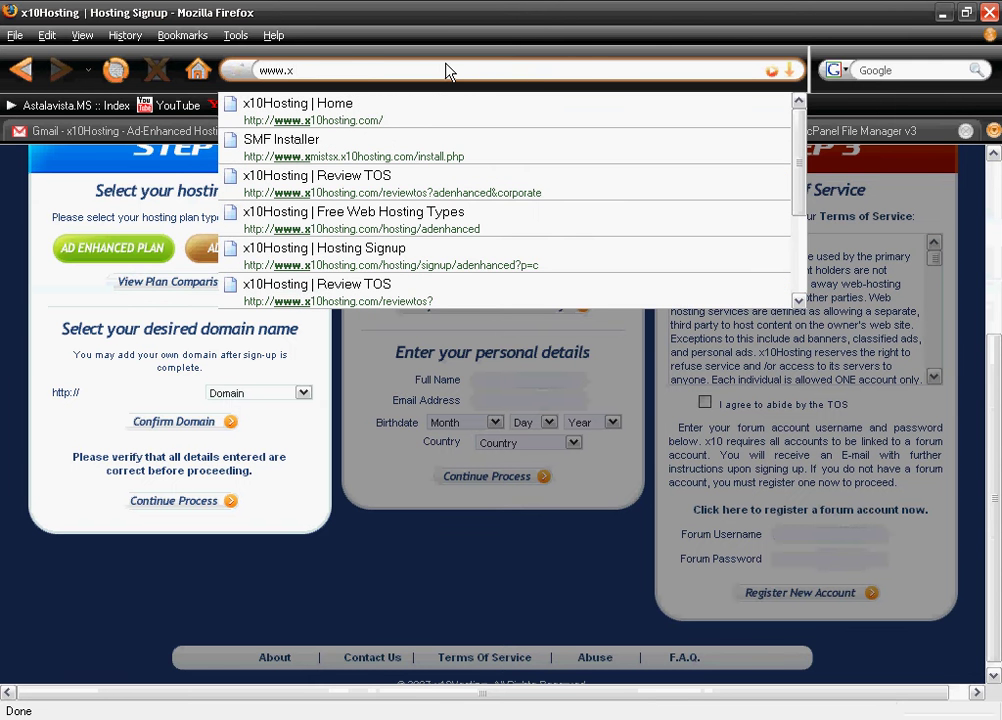
{"action": "type", "text": "mists"}
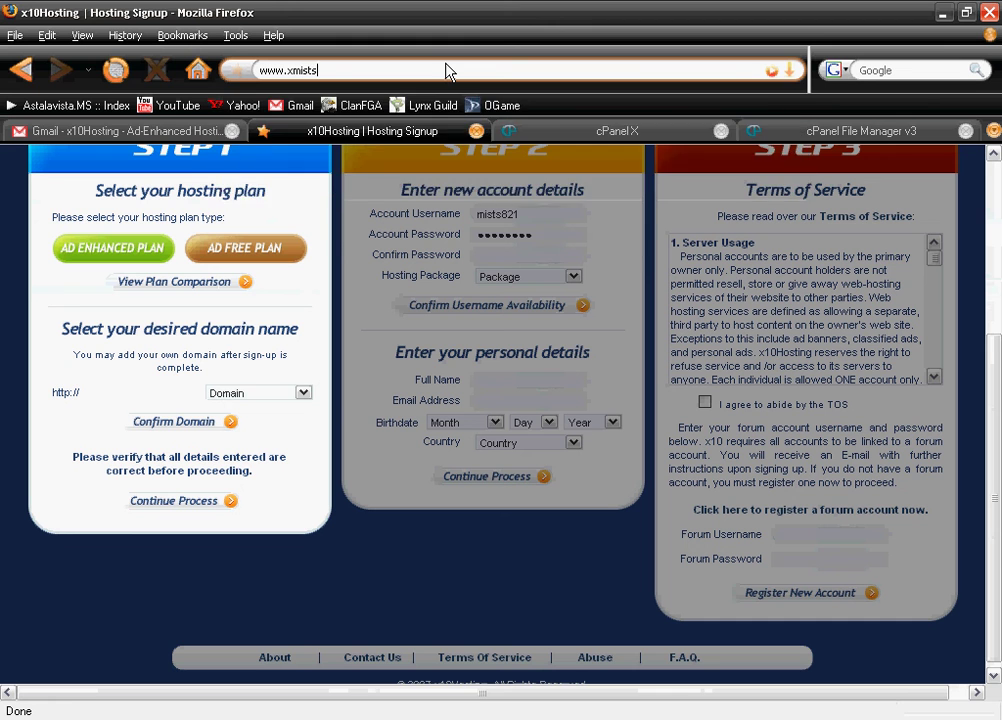
{"action": "type", "text": "x"}
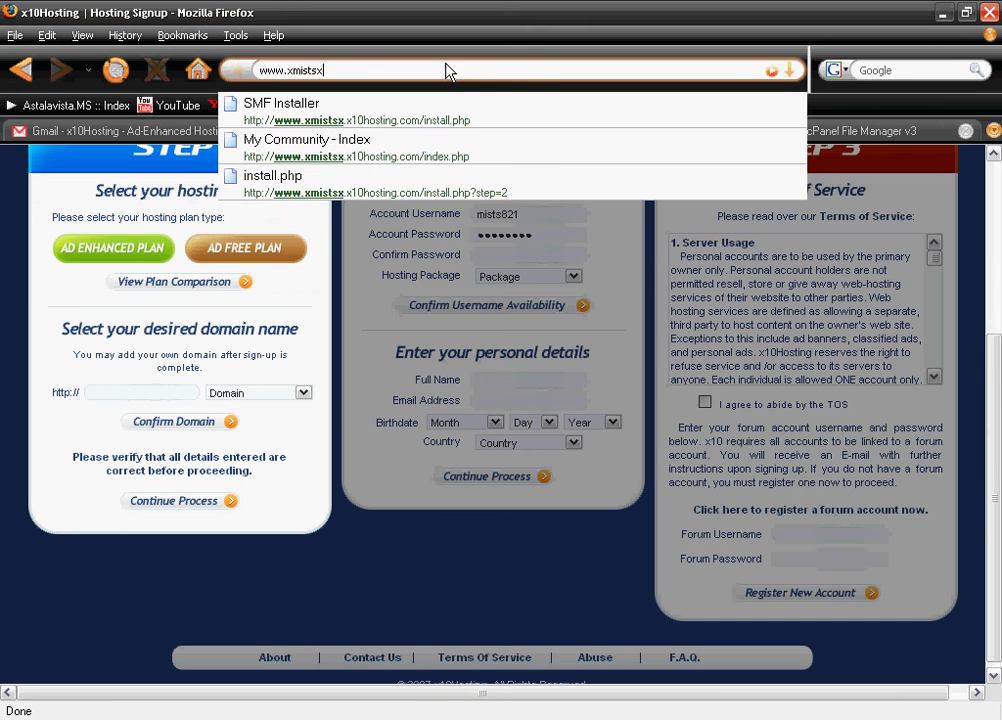
{"action": "type", "text": "."}
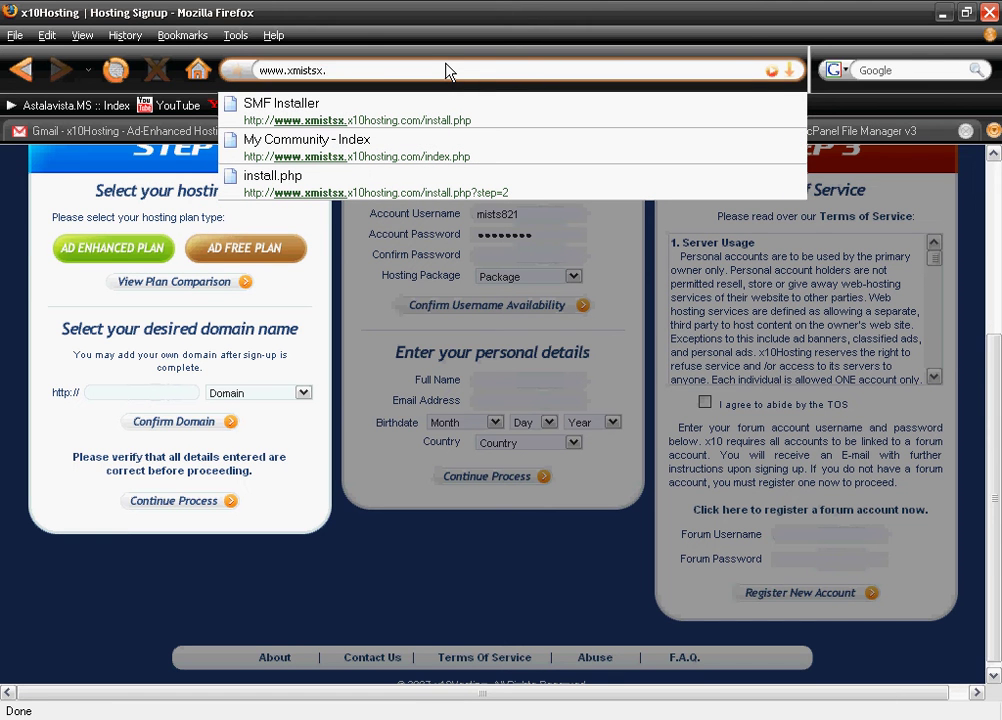
{"action": "type", "text": "x10host"}
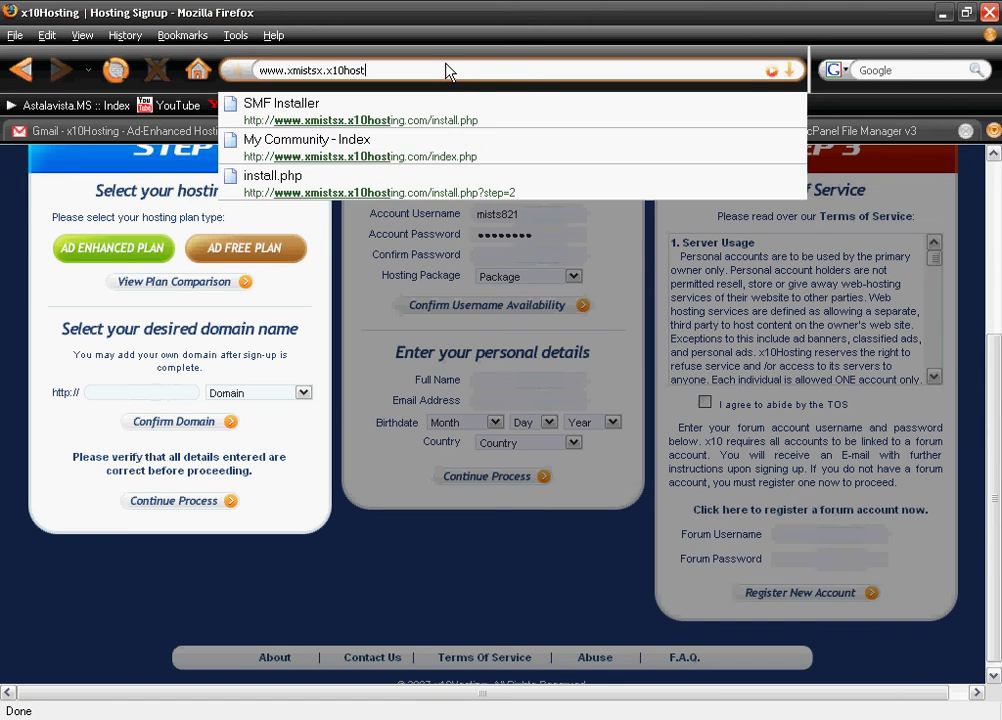
{"action": "type", "text": "ing."}
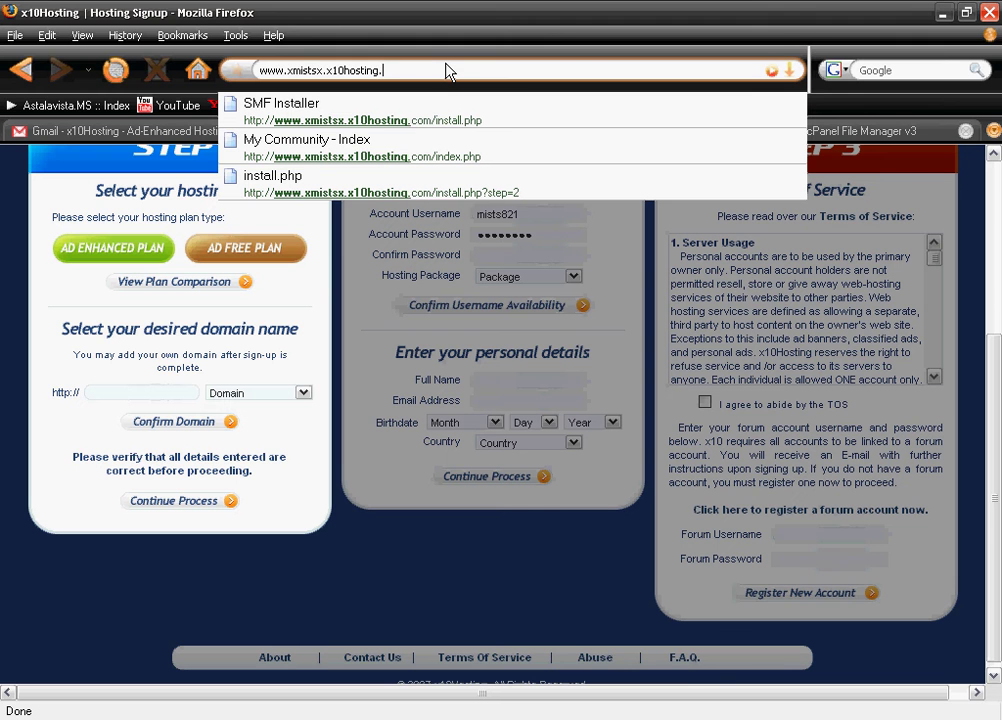
{"action": "type", "text": "com/"}
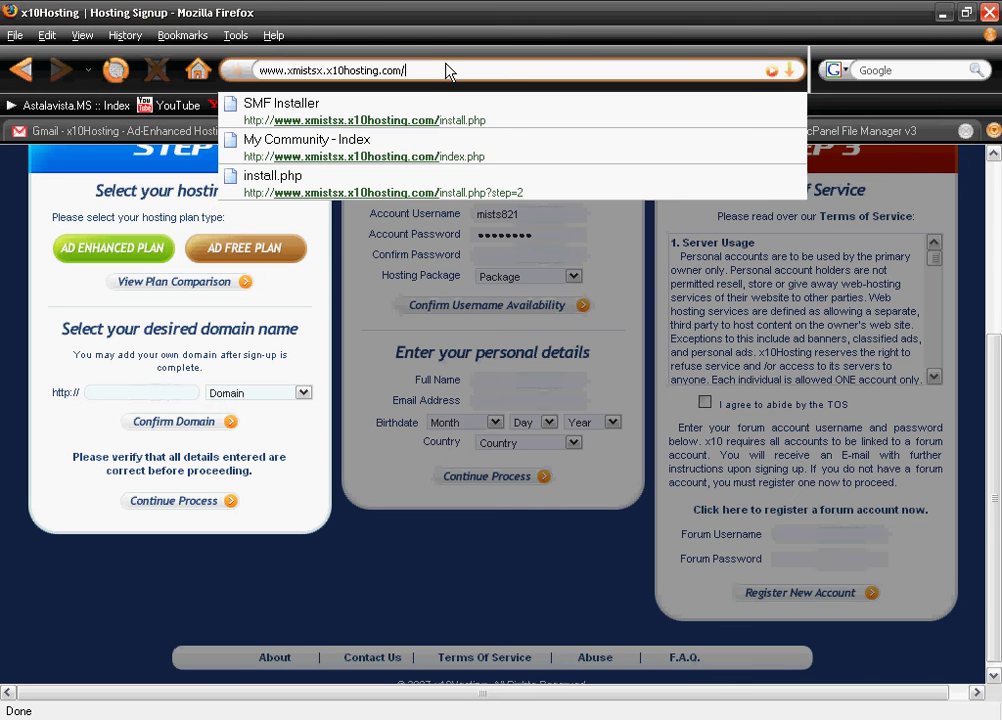
{"action": "type", "text": "install.ph"}
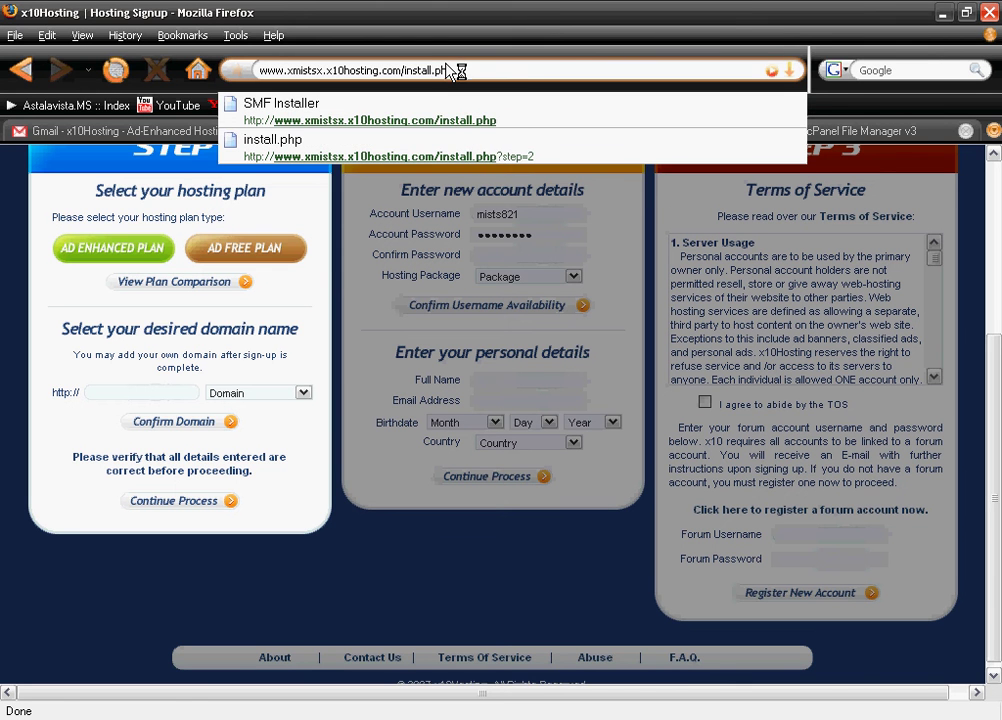
{"action": "type", "text": "p"}
{"action": "key", "text": "Return"}
Check the prefilled forum name and localhost server, then select the MySQL username field
{"action": "scroll", "coordinate": [358, 525], "scroll_direction": "down", "scroll_amount": 5}
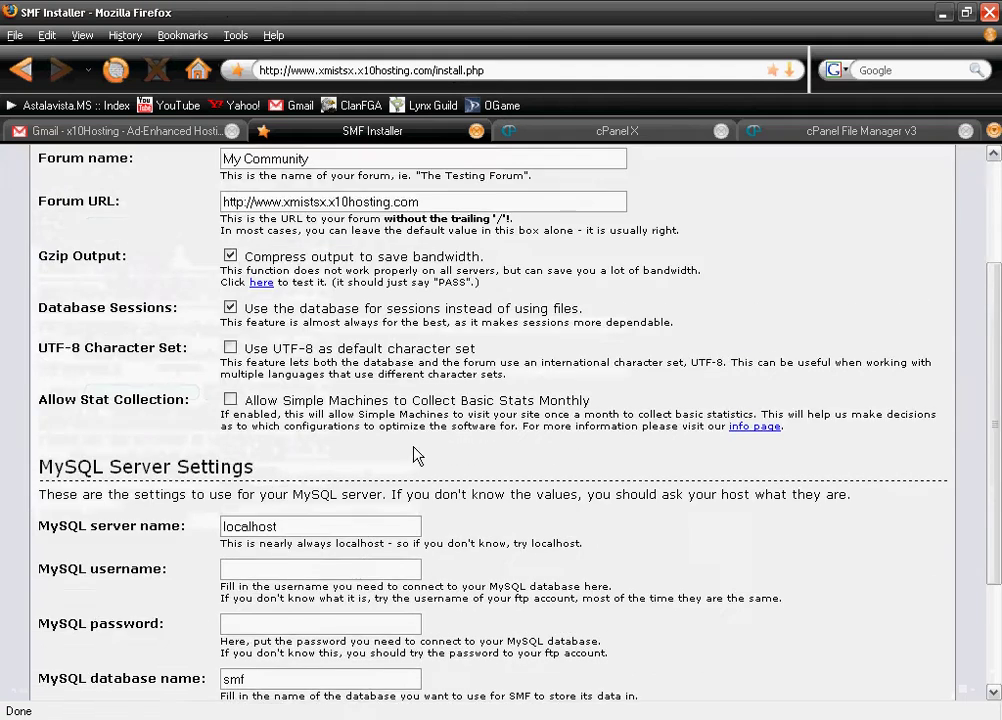
{"action": "scroll", "coordinate": [414, 454], "scroll_direction": "up", "scroll_amount": 5}
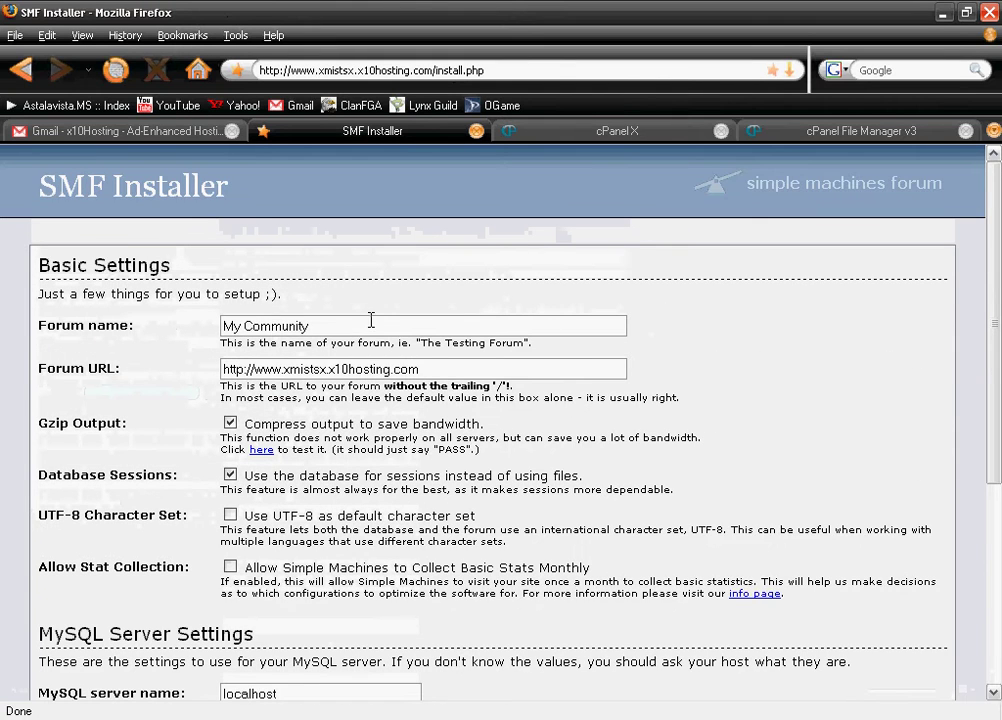
{"action": "left_click_drag", "start_coordinate": [371, 320], "coordinate": [137, 349]}
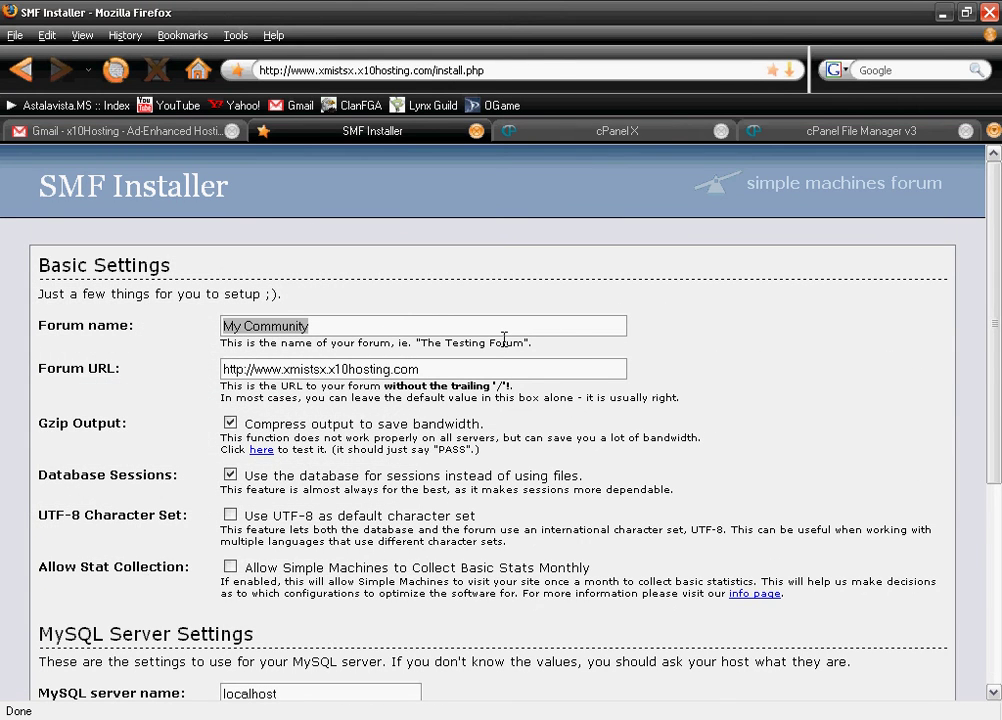
{"action": "scroll", "coordinate": [505, 340], "scroll_direction": "down", "scroll_amount": 6}
{"action": "scroll", "coordinate": [450, 337], "scroll_direction": "up", "scroll_amount": 6}
{"action": "scroll", "coordinate": [388, 334], "scroll_direction": "down", "scroll_amount": 1}
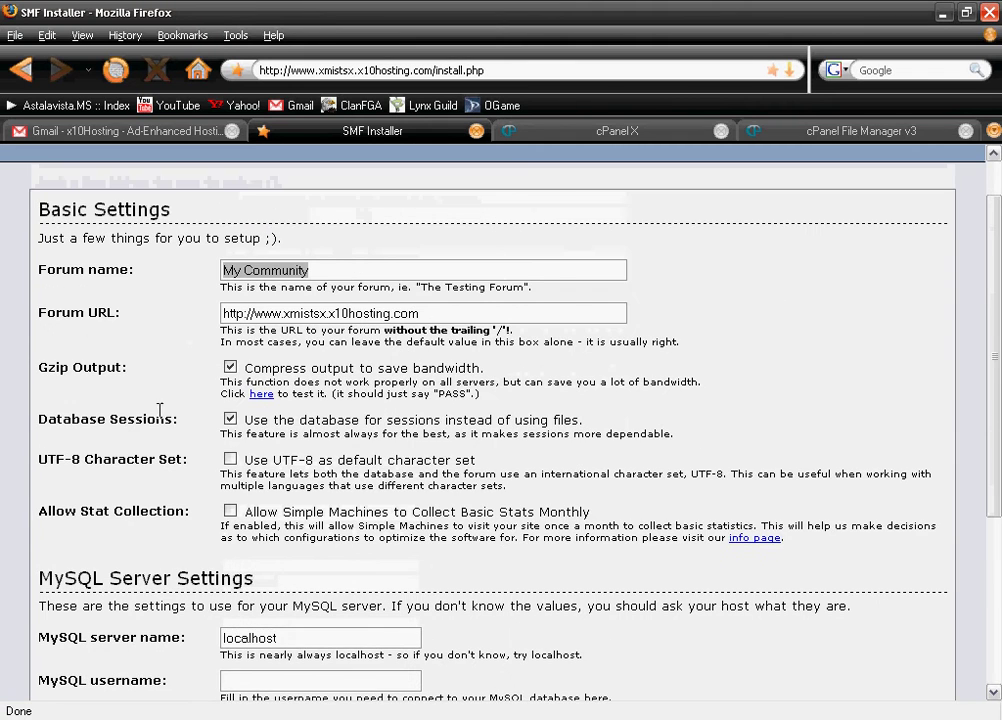
{"action": "scroll", "coordinate": [586, 432], "scroll_direction": "down", "scroll_amount": 5}
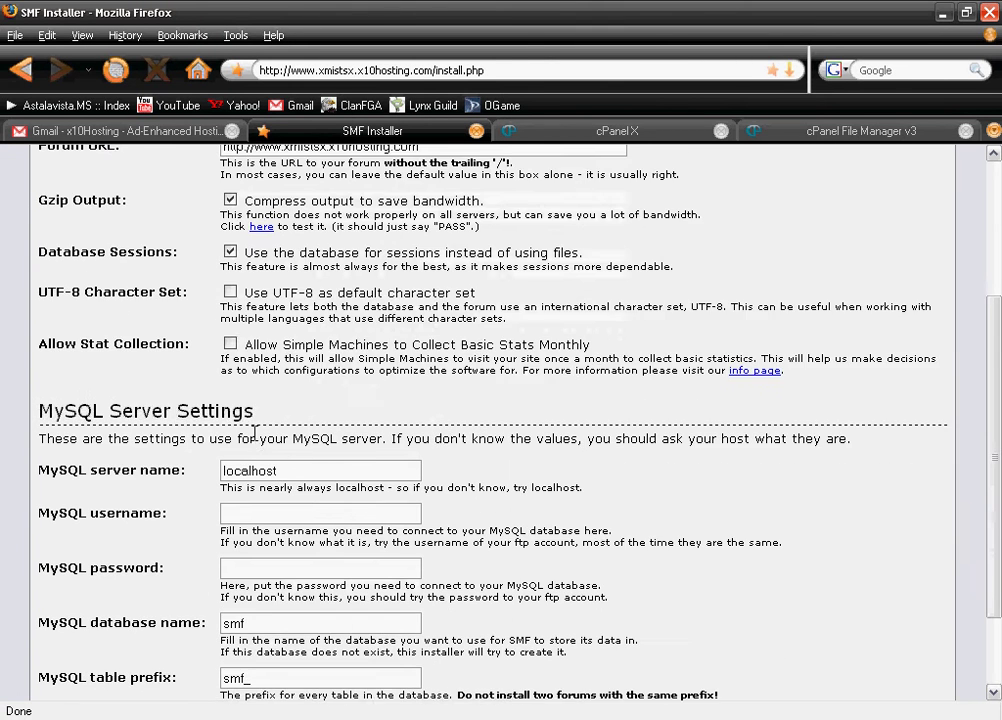
{"action": "left_click_drag", "start_coordinate": [371, 362], "coordinate": [155, 368]}
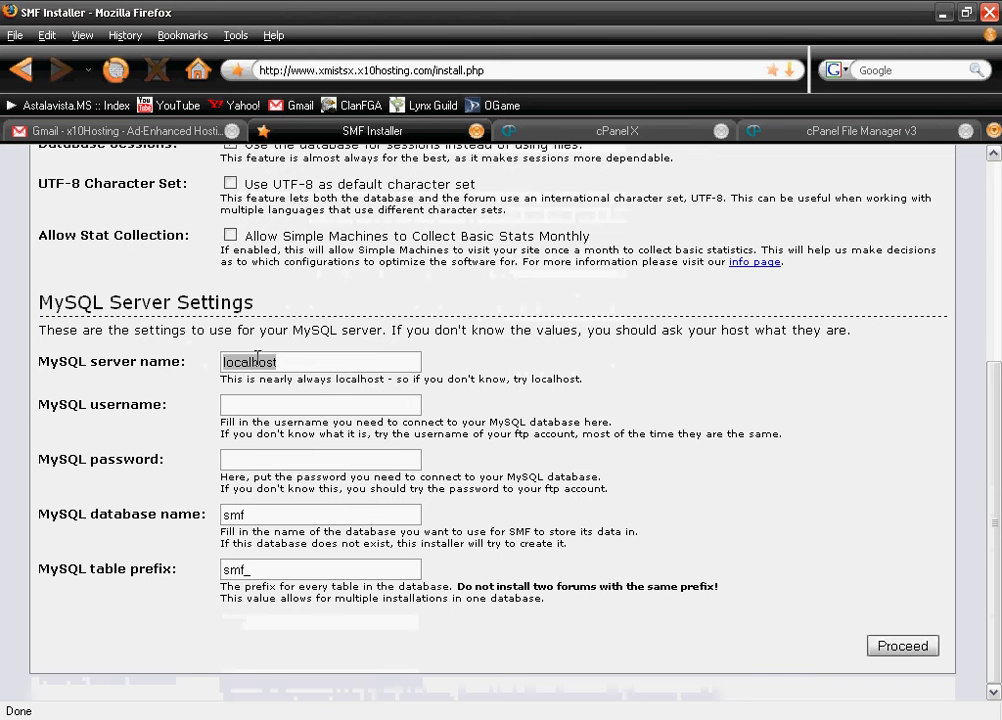
{"action": "left_click", "coordinate": [327, 411]}
Look up the prefixed smf database name on cPanel's MySQL Databases page
{"action": "type", "text": "mists"}
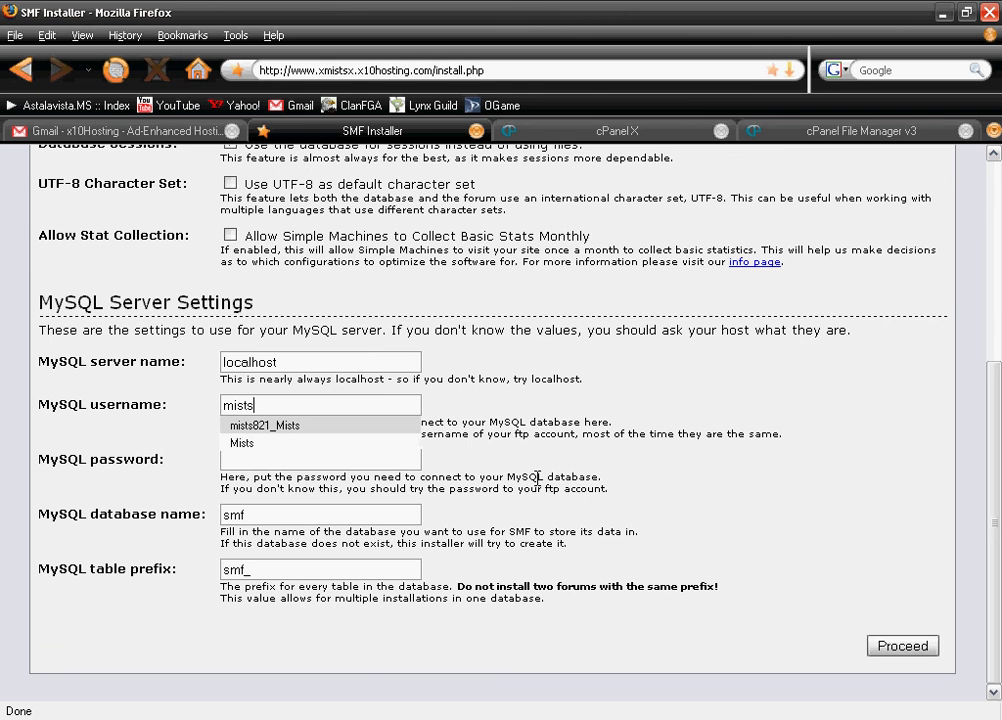
{"action": "left_click", "coordinate": [667, 130]}
{"action": "scroll", "coordinate": [445, 500], "scroll_direction": "down", "scroll_amount": 6}
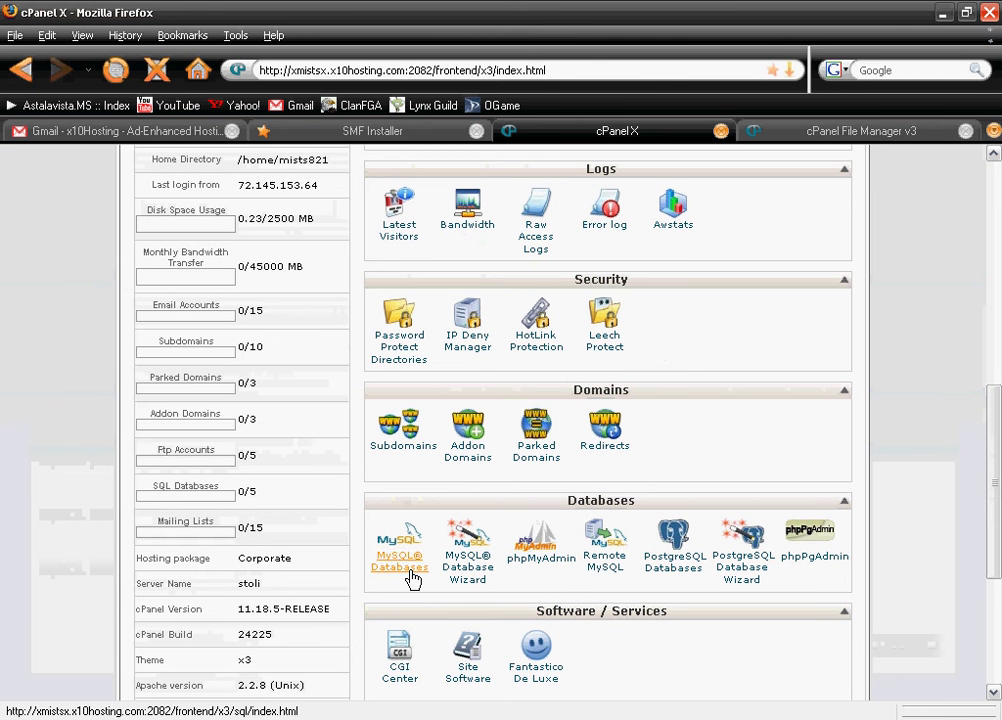
{"action": "left_click", "coordinate": [405, 565]}
{"action": "scroll", "coordinate": [635, 527], "scroll_direction": "down", "scroll_amount": 3}
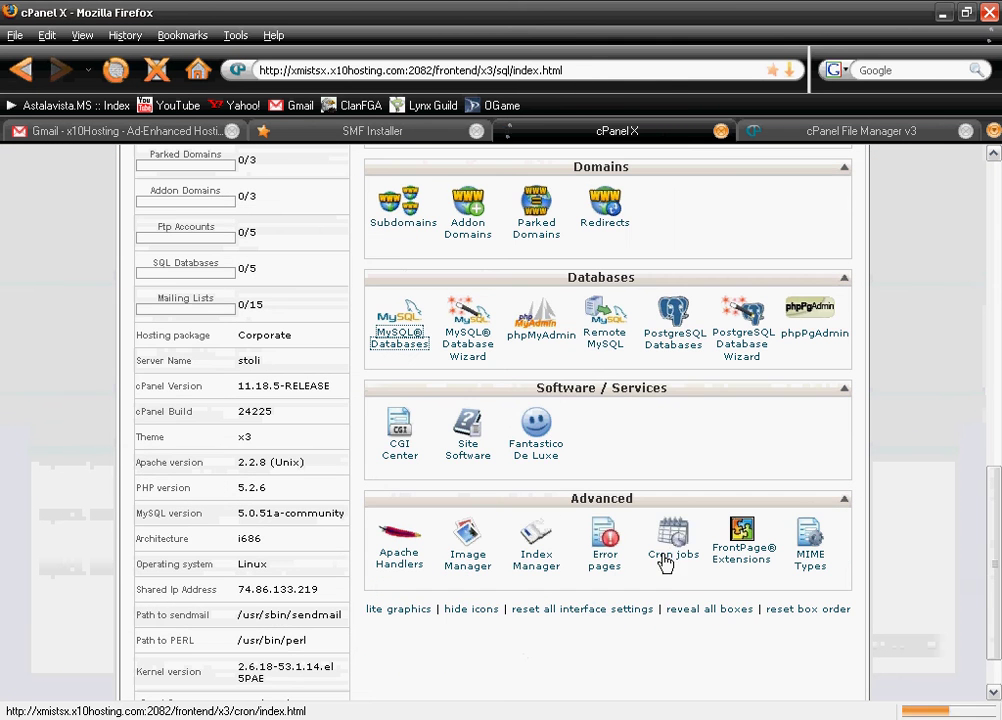
{"action": "scroll", "coordinate": [600, 558], "scroll_direction": "down", "scroll_amount": 4}
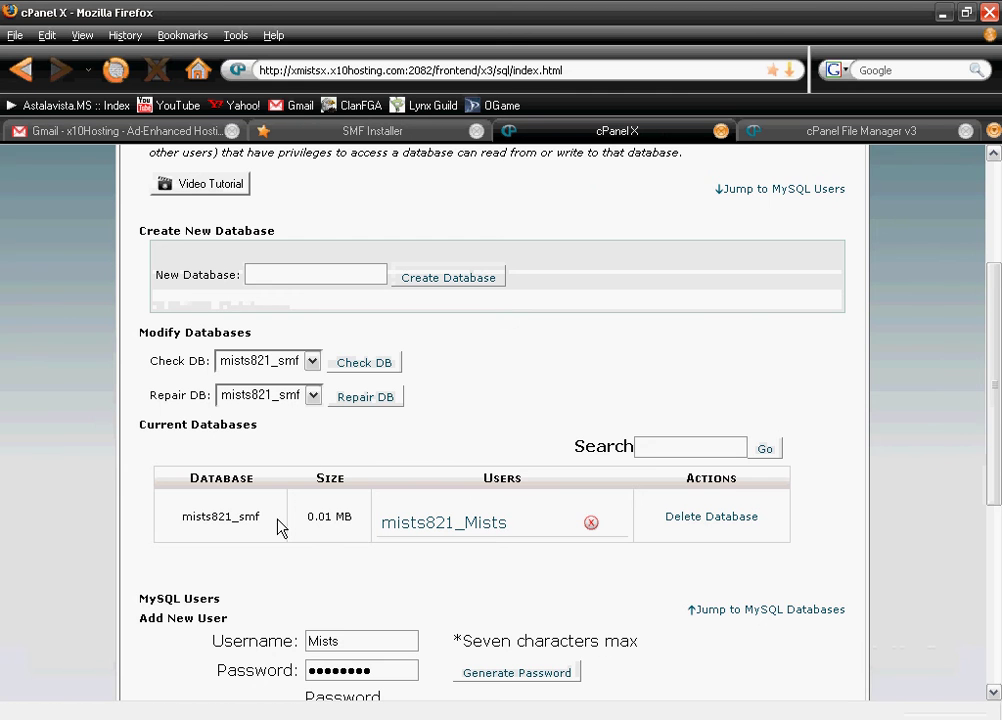
{"action": "left_click_drag", "start_coordinate": [279, 527], "coordinate": [163, 528]}
{"action": "key", "text": "ctrl+c"}
{"action": "scroll", "coordinate": [441, 414], "scroll_direction": "up", "scroll_amount": 2}
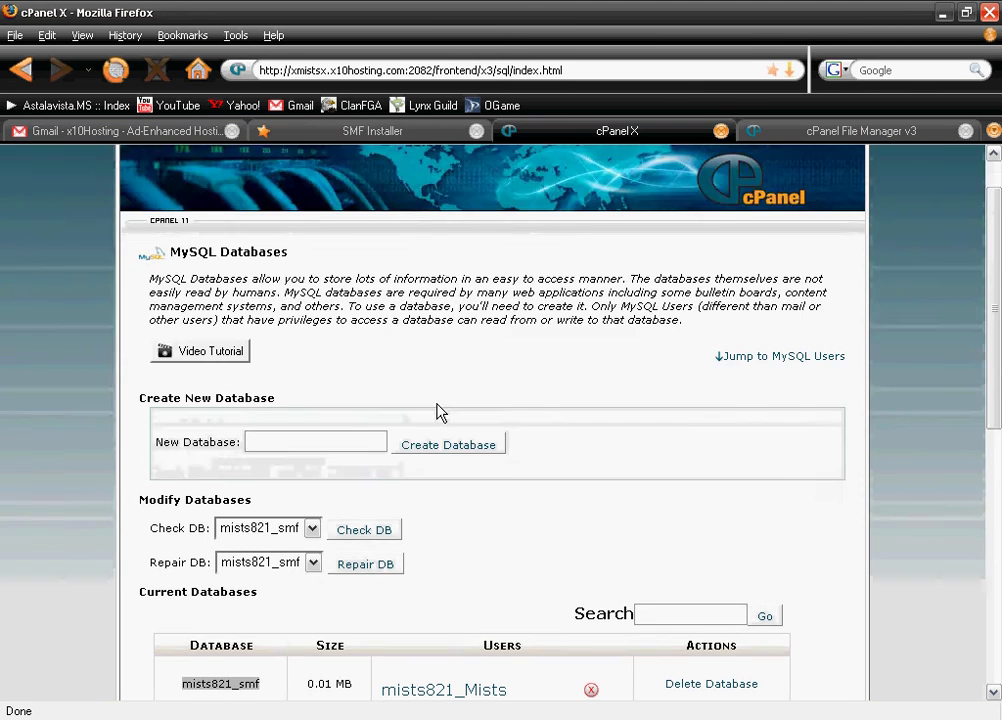
{"action": "scroll", "coordinate": [436, 458], "scroll_direction": "down", "scroll_amount": 4}
{"action": "left_click", "coordinate": [311, 131]}
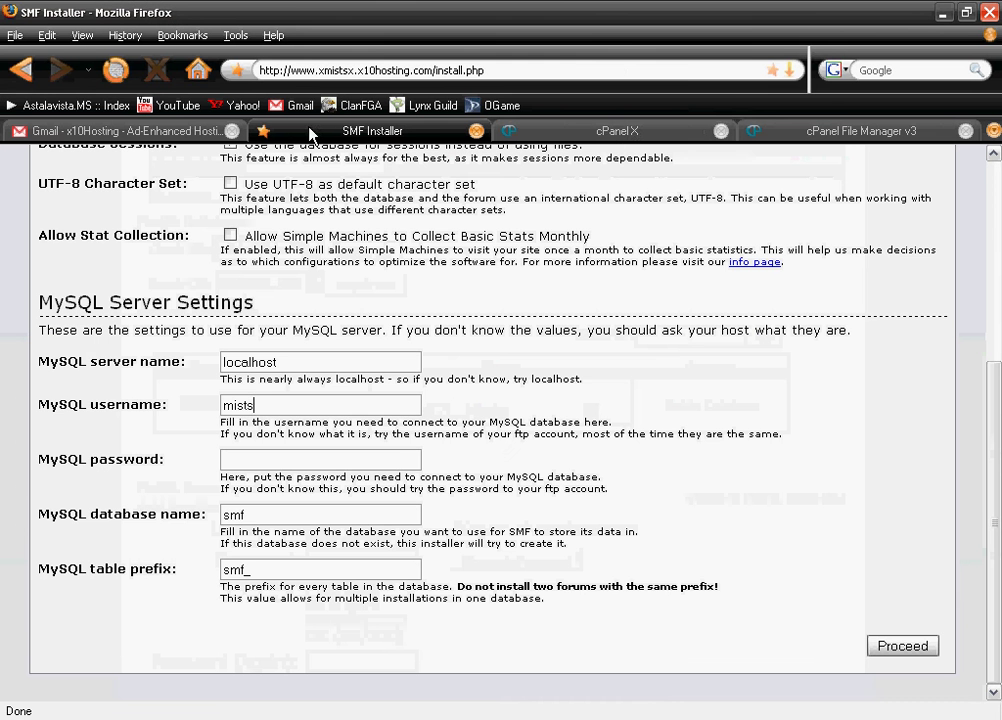
Fill the installer's MySQL username with the prefixed cPanel user and enter its password
{"action": "left_click", "coordinate": [667, 131]}
{"action": "scroll", "coordinate": [369, 555], "scroll_direction": "down", "scroll_amount": 1}
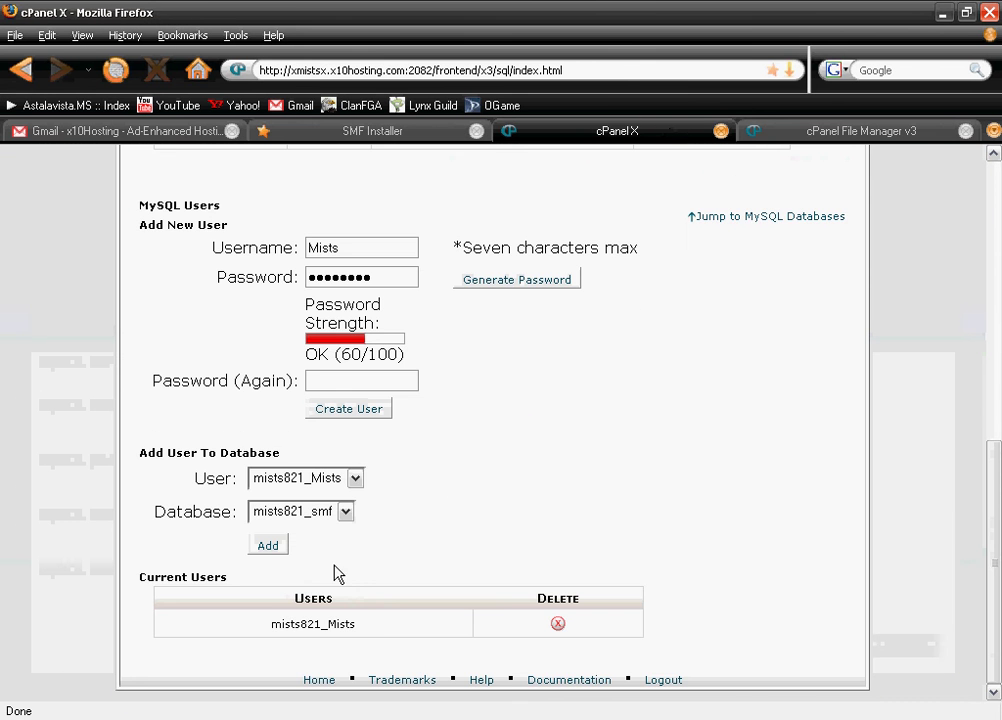
{"action": "left_click_drag", "start_coordinate": [385, 646], "coordinate": [243, 633]}
{"action": "left_click", "coordinate": [410, 138]}
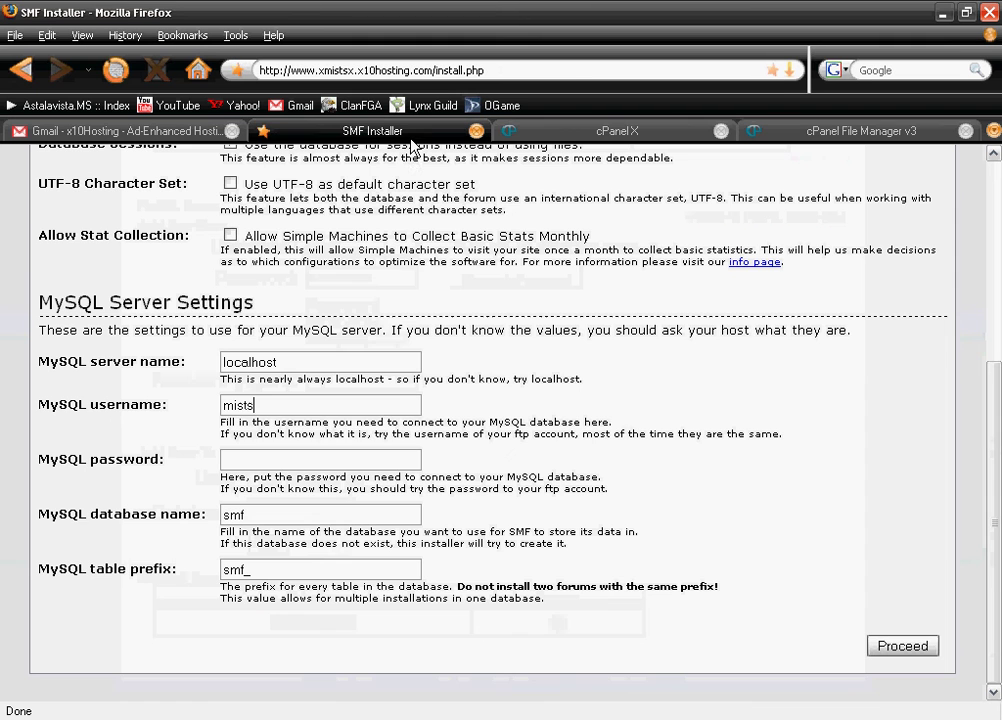
{"action": "key", "text": "Down"}
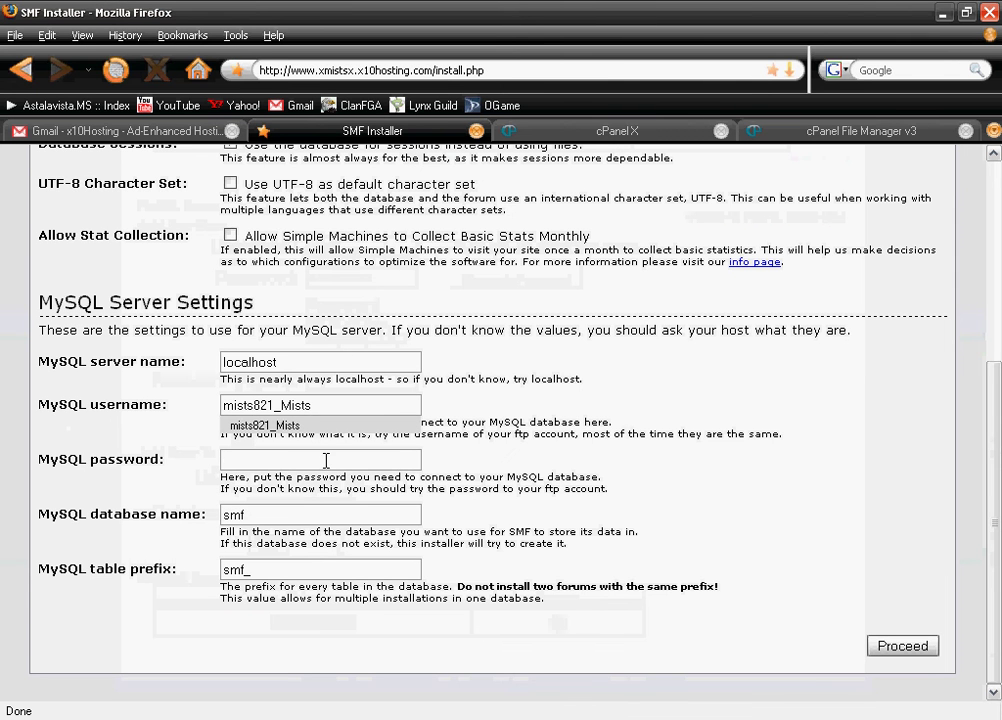
{"action": "key", "text": "Return"}
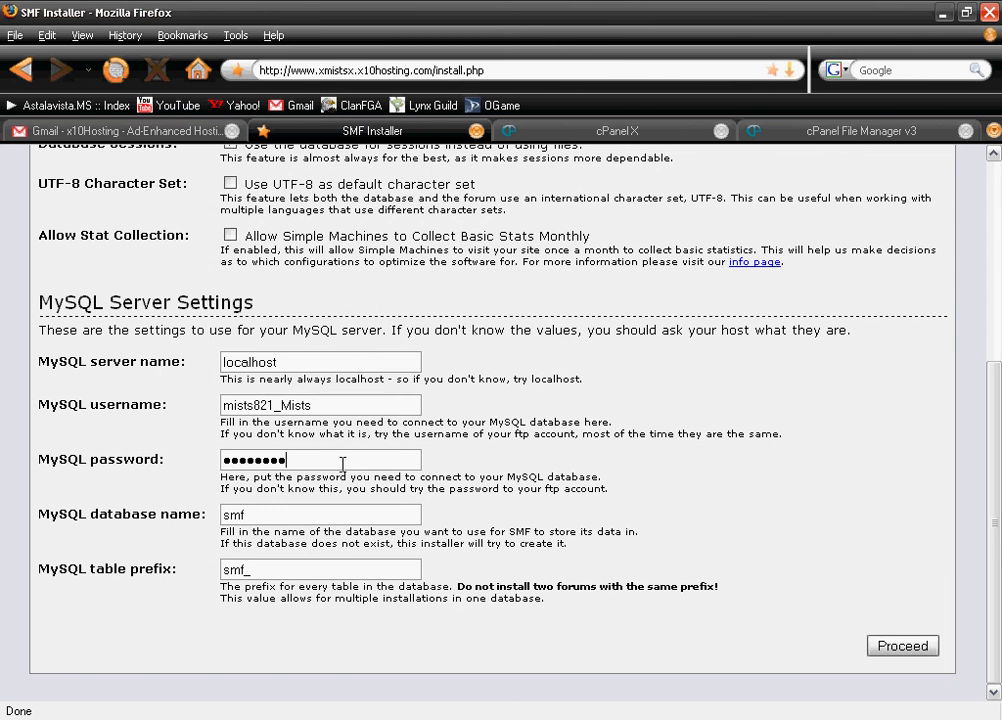
{"action": "left_click", "coordinate": [376, 460]}
{"action": "key", "text": "BackSpace"}
{"action": "key", "text": "BackSpace"}
{"action": "key", "text": "BackSpace"}
{"action": "key", "text": "BackSpace"}
{"action": "key", "text": "BackSpace"}
{"action": "key", "text": "Tab"}
Paste the cPanel-prefixed smf database name into the installer's database name field
{"action": "left_click", "coordinate": [600, 130]}
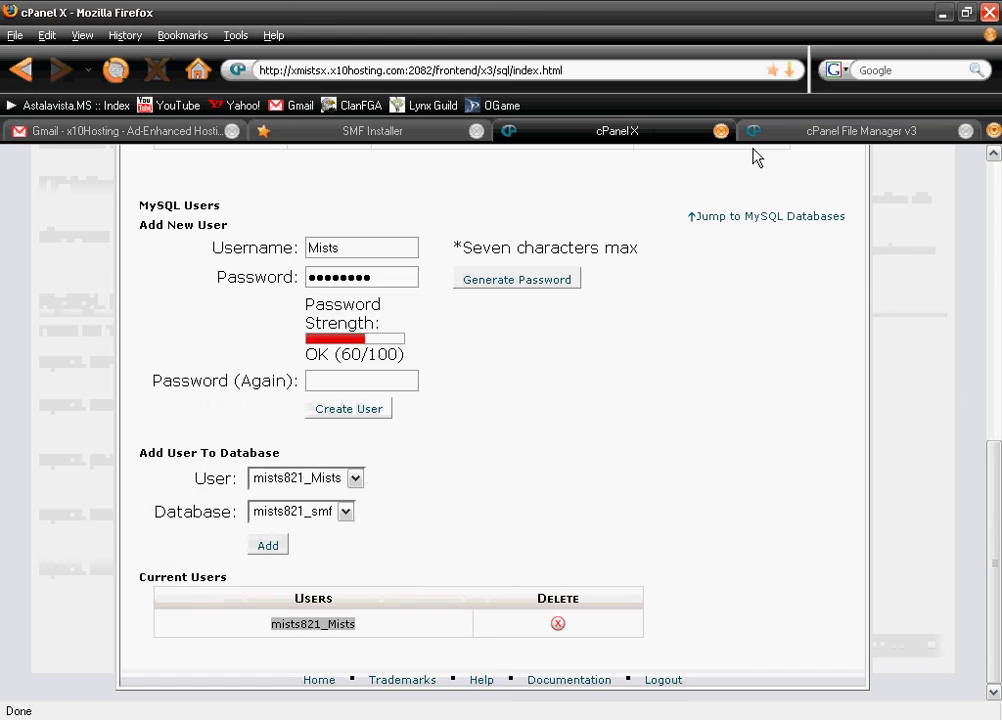
{"action": "scroll", "coordinate": [420, 555], "scroll_direction": "up", "scroll_amount": 4}
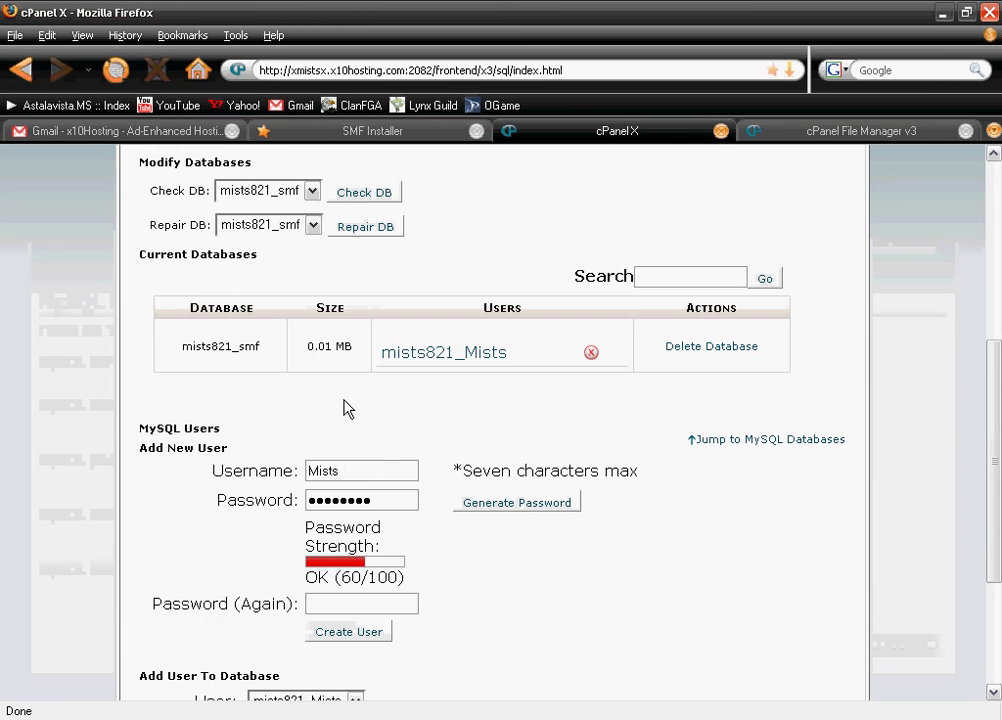
{"action": "left_click", "coordinate": [462, 135]}
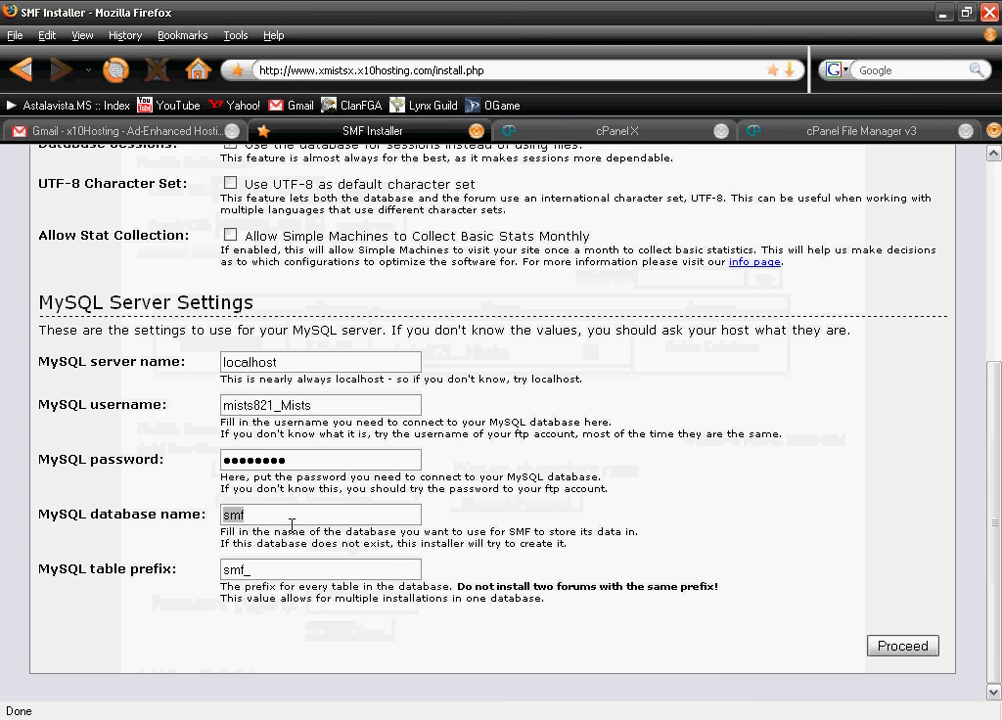
{"action": "key", "text": "ctrl+v"}
{"action": "left_click", "coordinate": [805, 575]}
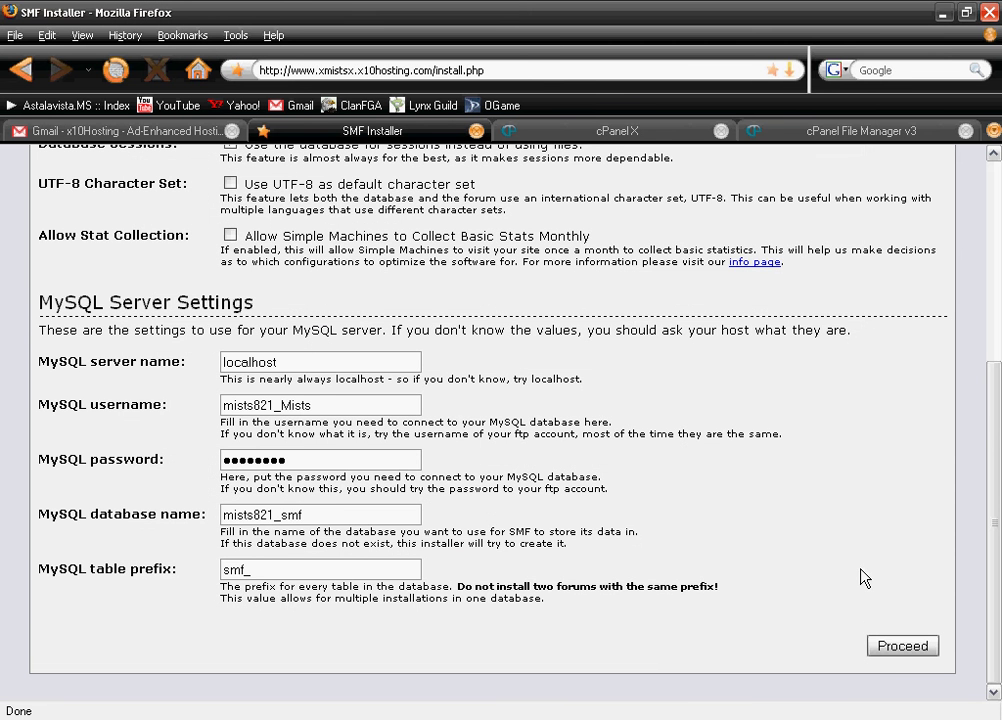
Submit the MySQL settings, then enter the admin username, password and email and finish
{"action": "left_click", "coordinate": [890, 645]}
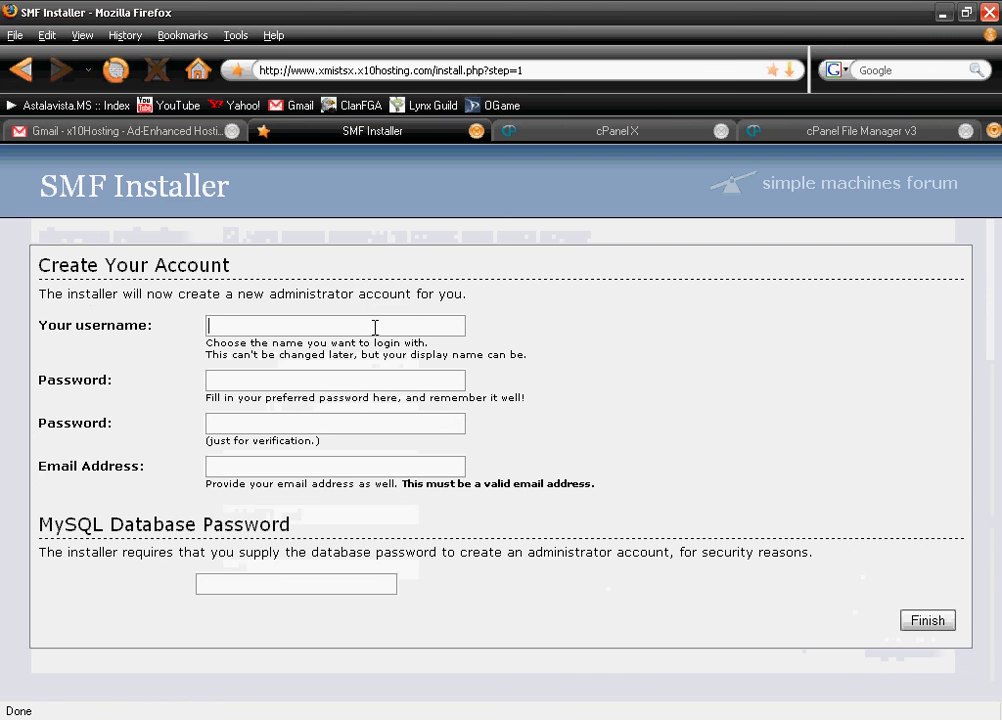
{"action": "left_click", "coordinate": [375, 328]}
{"action": "type", "text": "Mists"}
{"action": "key", "text": "Tab"}
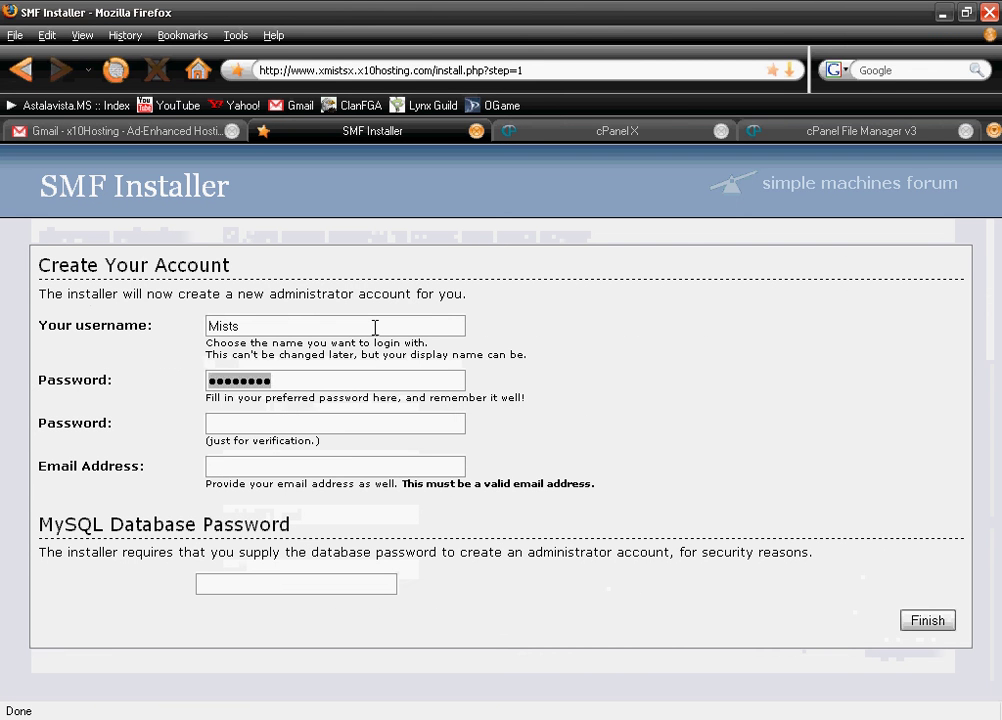
{"action": "type", "text": "***"}
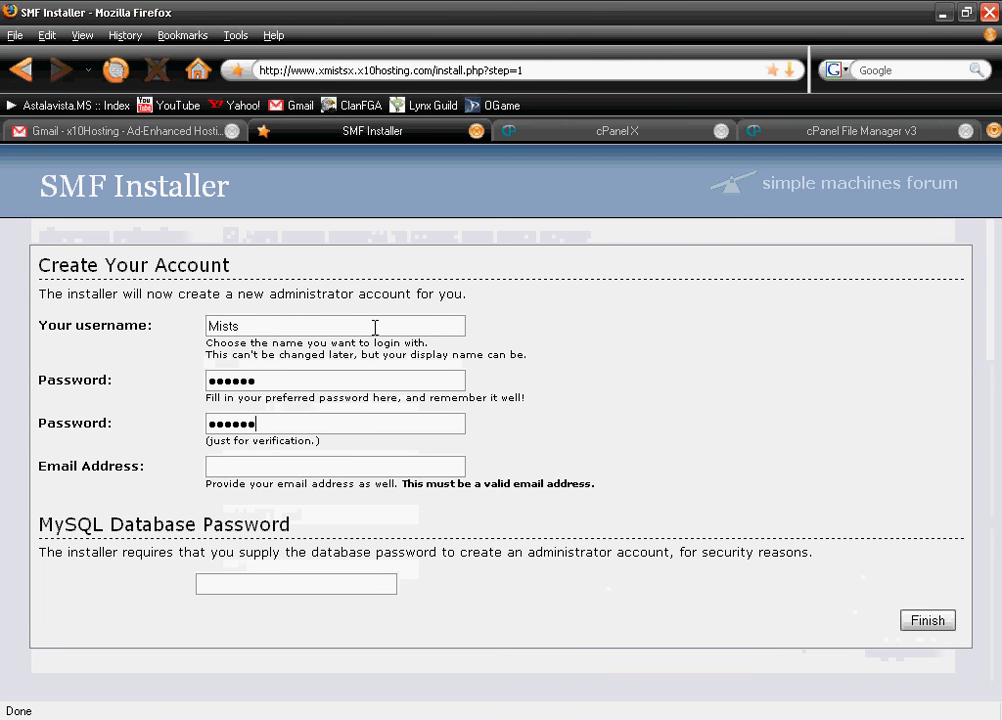
{"action": "type", "text": "xmists"}
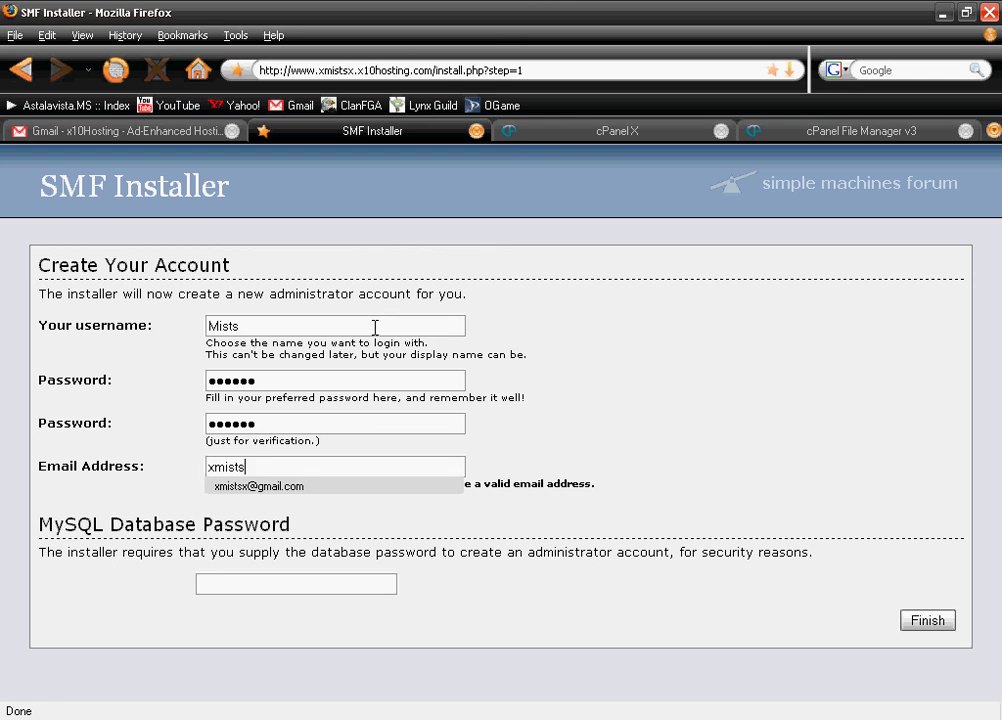
{"action": "type", "text": "x"}
{"action": "key", "text": "Down"}
{"action": "key", "text": "Return"}
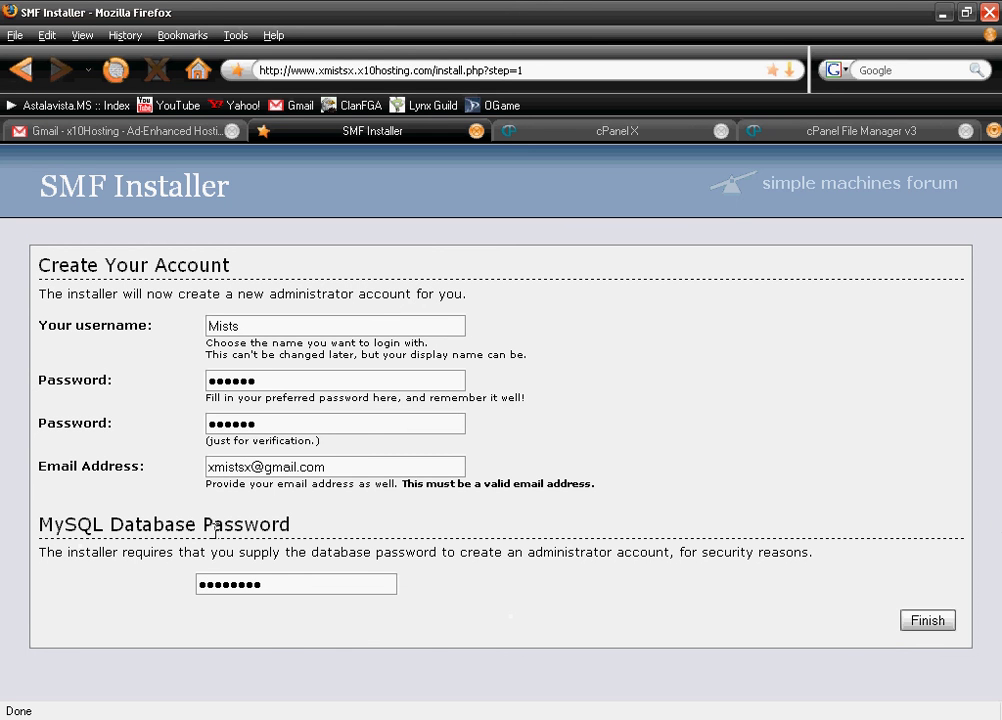
{"action": "left_click", "coordinate": [936, 624]}
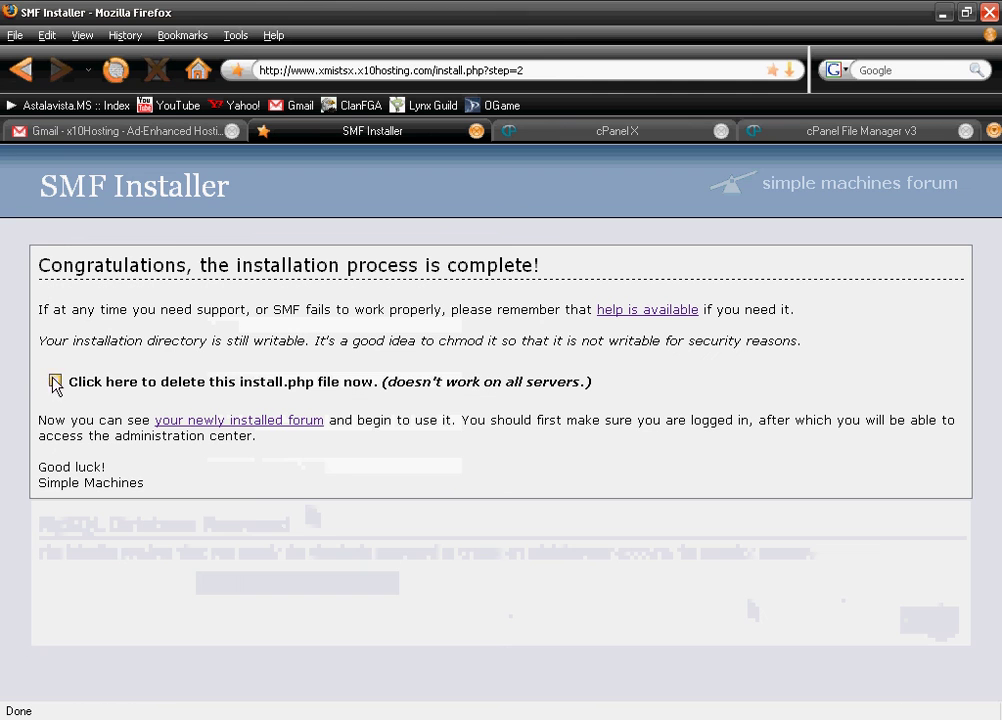
Delete install.php and go to the newly installed My Community forum index
{"action": "left_click", "coordinate": [55, 380]}
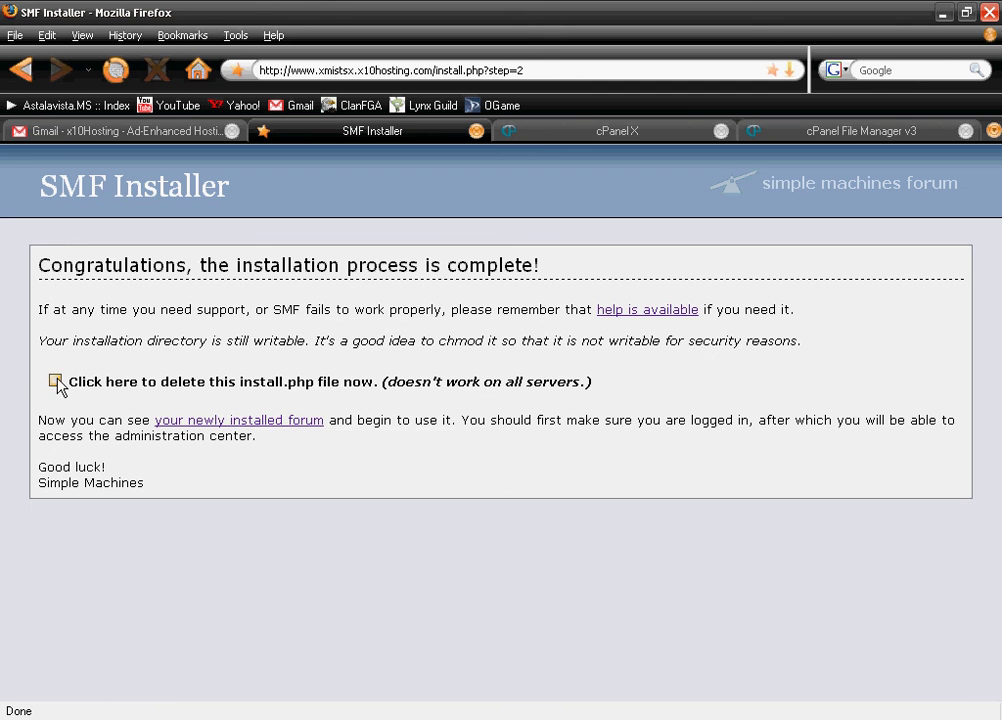
{"action": "left_click", "coordinate": [240, 422]}
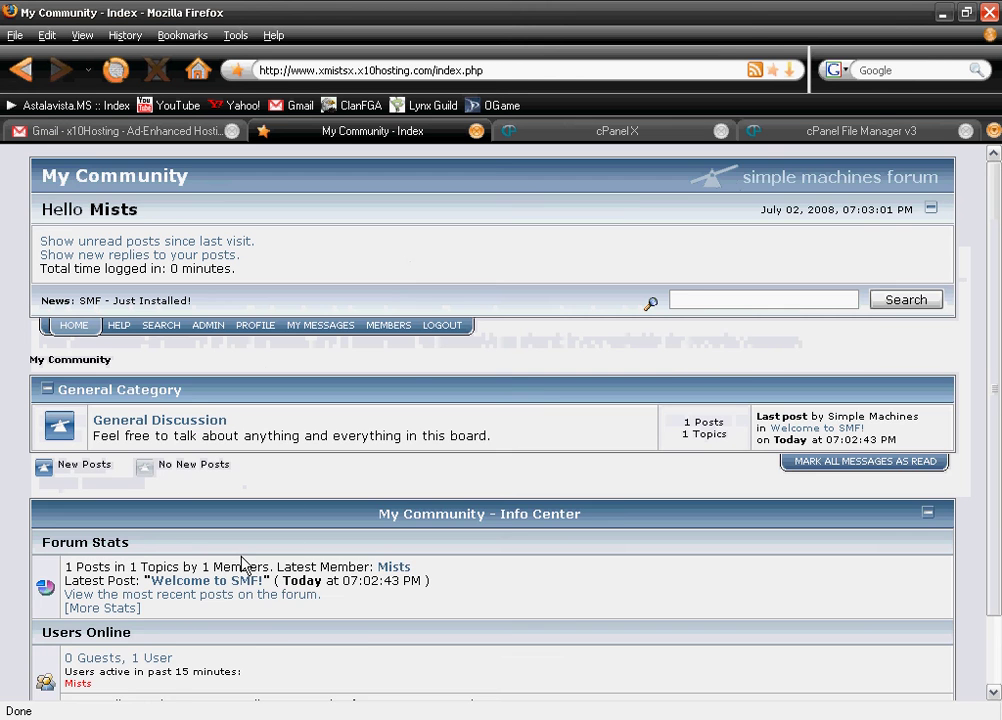
{"action": "scroll", "coordinate": [242, 563], "scroll_direction": "down", "scroll_amount": 2}
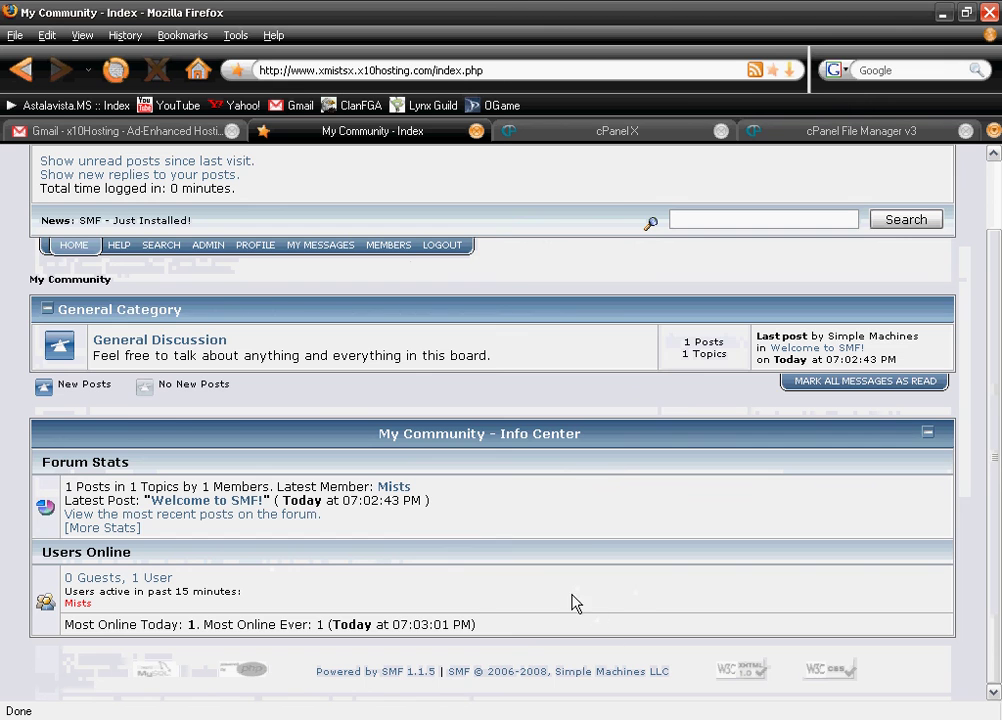
{"action": "scroll", "coordinate": [600, 485], "scroll_direction": "up", "scroll_amount": 2}
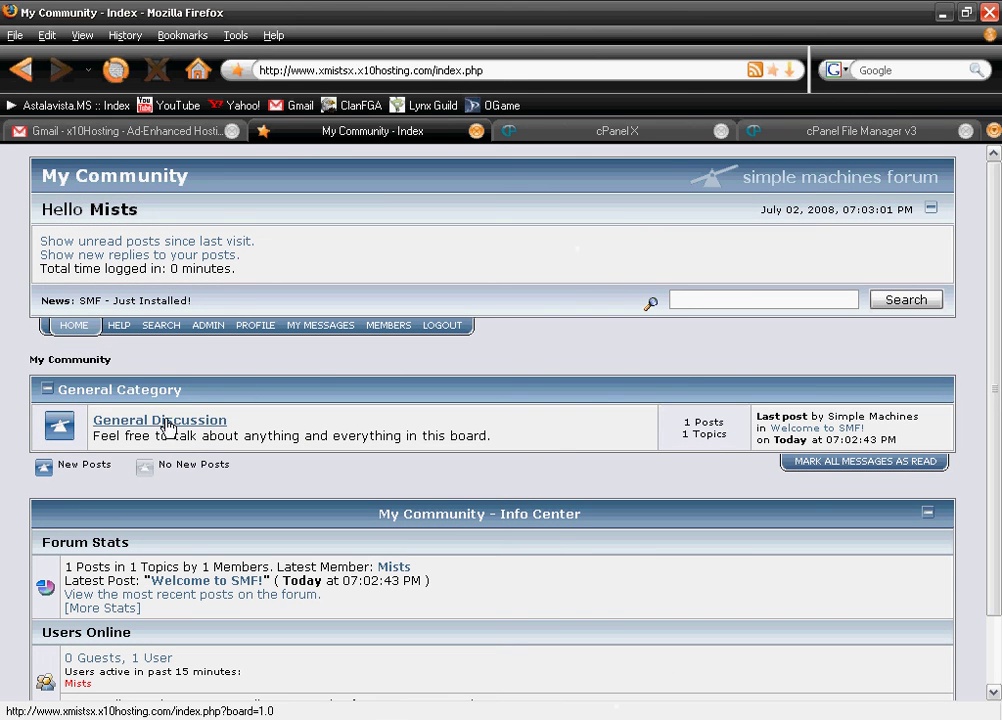
Bring up the forum's Administration Center, which reports version SMF 1.1.5
{"action": "left_click", "coordinate": [199, 327]}
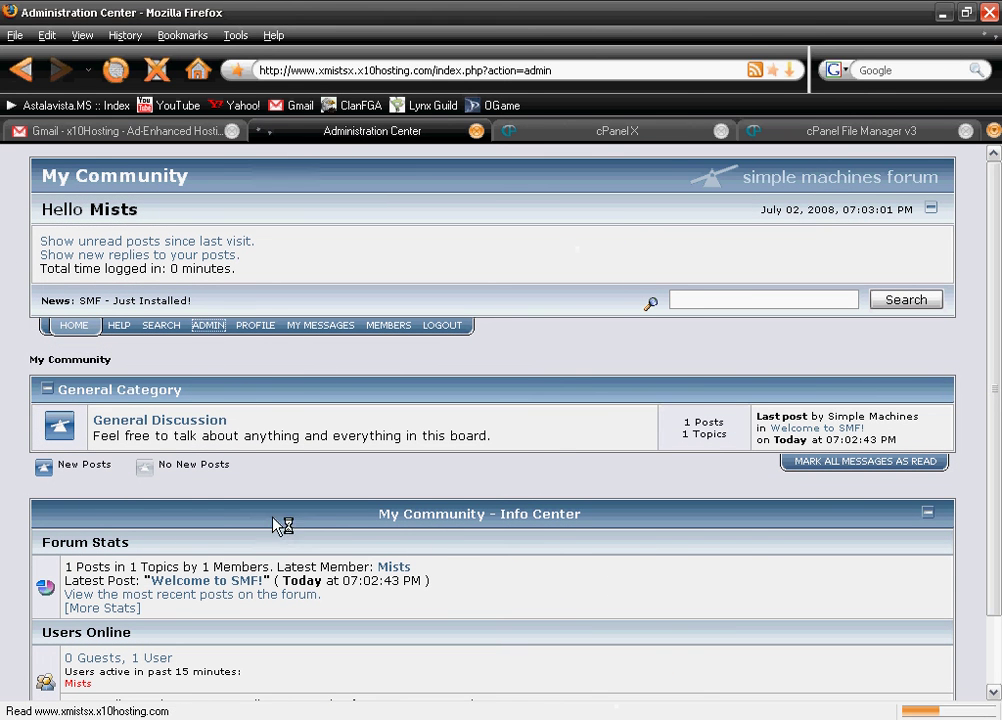
{"action": "scroll", "coordinate": [197, 556], "scroll_direction": "down", "scroll_amount": 3}
{"action": "scroll", "coordinate": [197, 556], "scroll_direction": "down", "scroll_amount": 5}
{"action": "scroll", "coordinate": [60, 400], "scroll_direction": "up", "scroll_amount": 7}
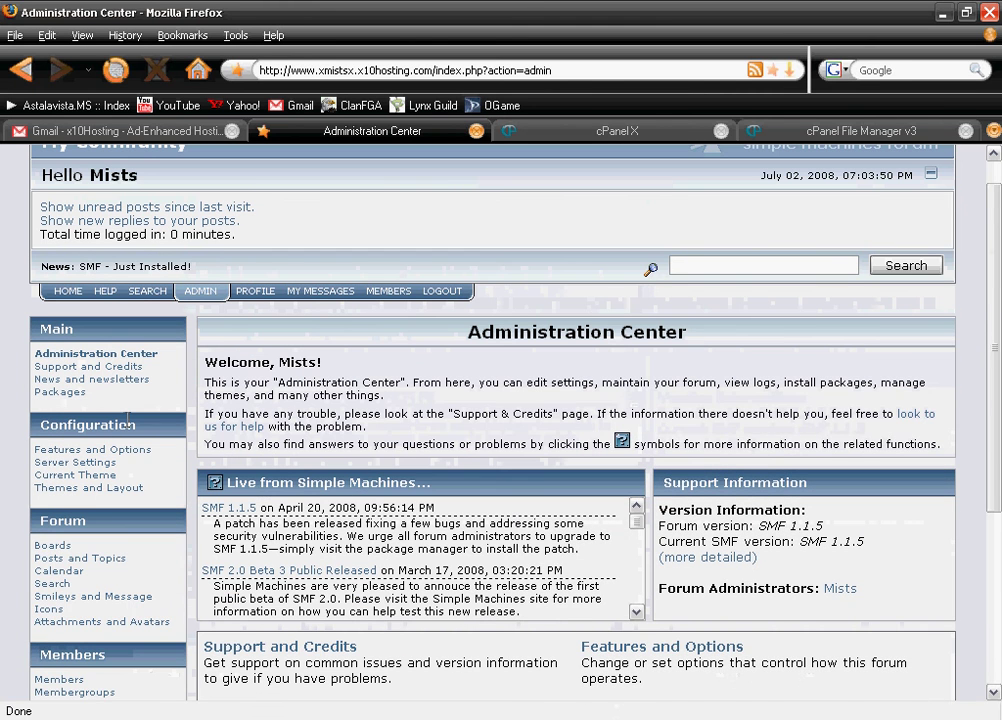
{"action": "scroll", "coordinate": [20, 365], "scroll_direction": "up", "scroll_amount": 1}
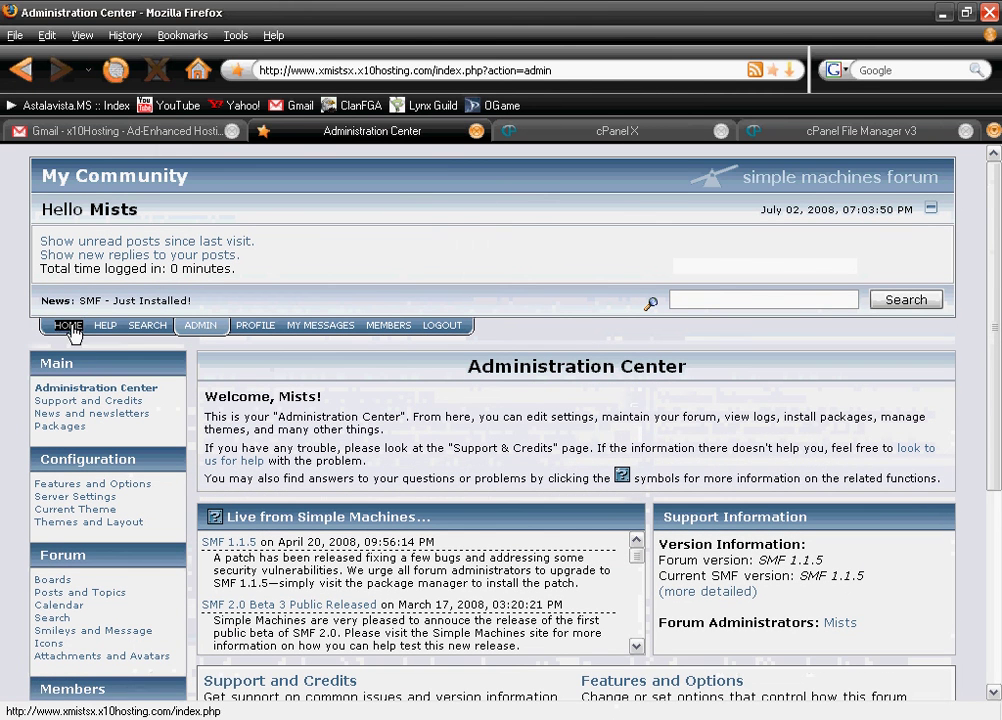